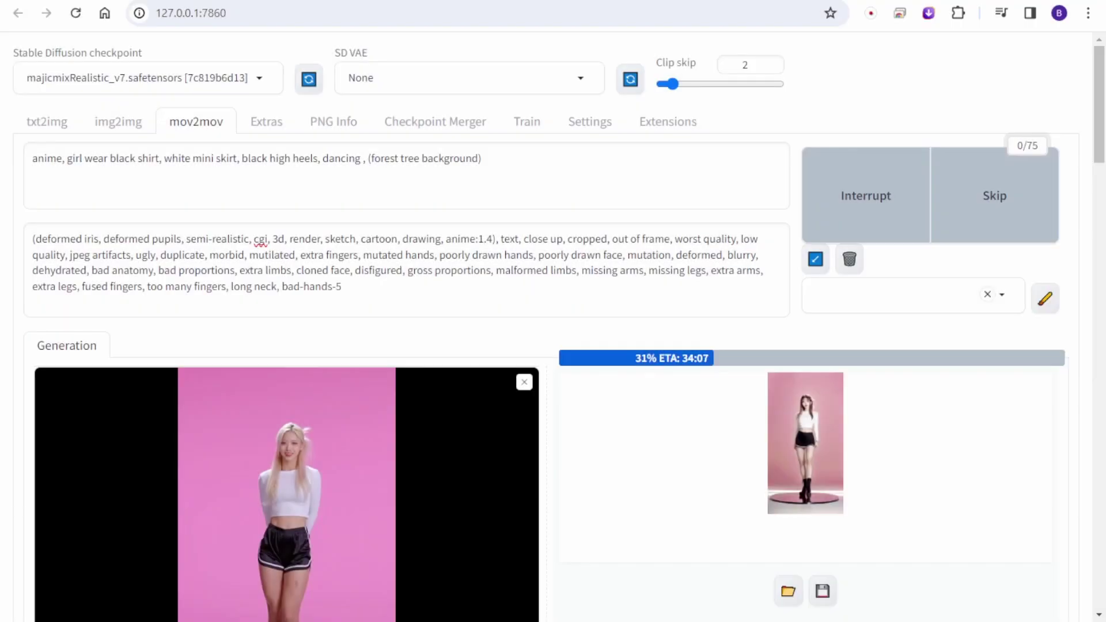
Scroll through the mov2mov settings and check ControlNet Unit 0 (Lineart) and Unit 1 (OpenPose)
click(599, 195)
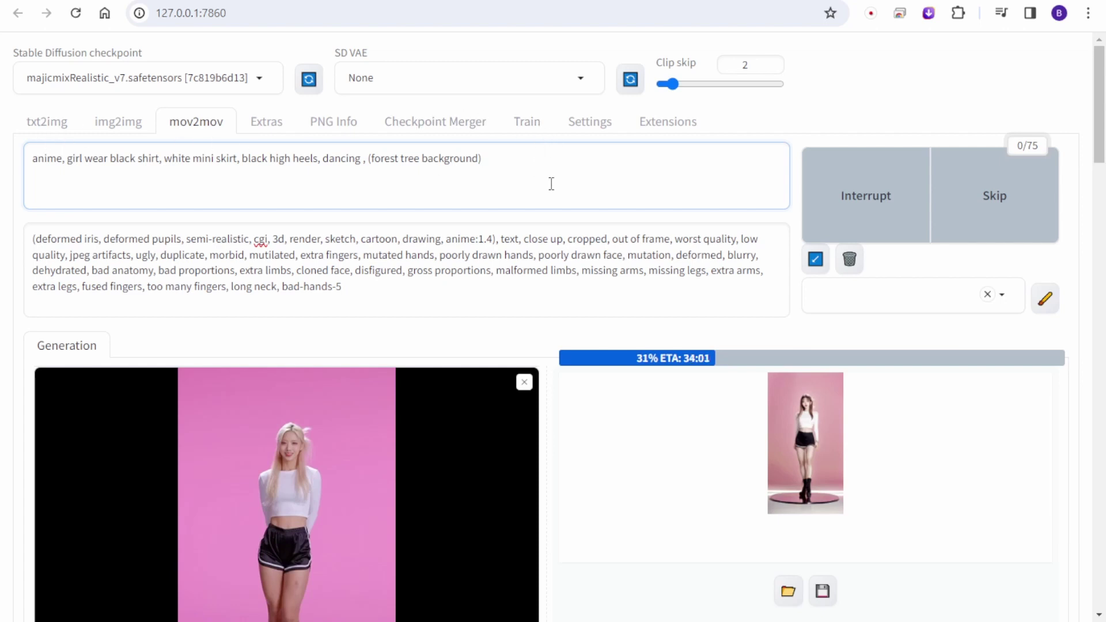
scroll(551, 184, down, 3)
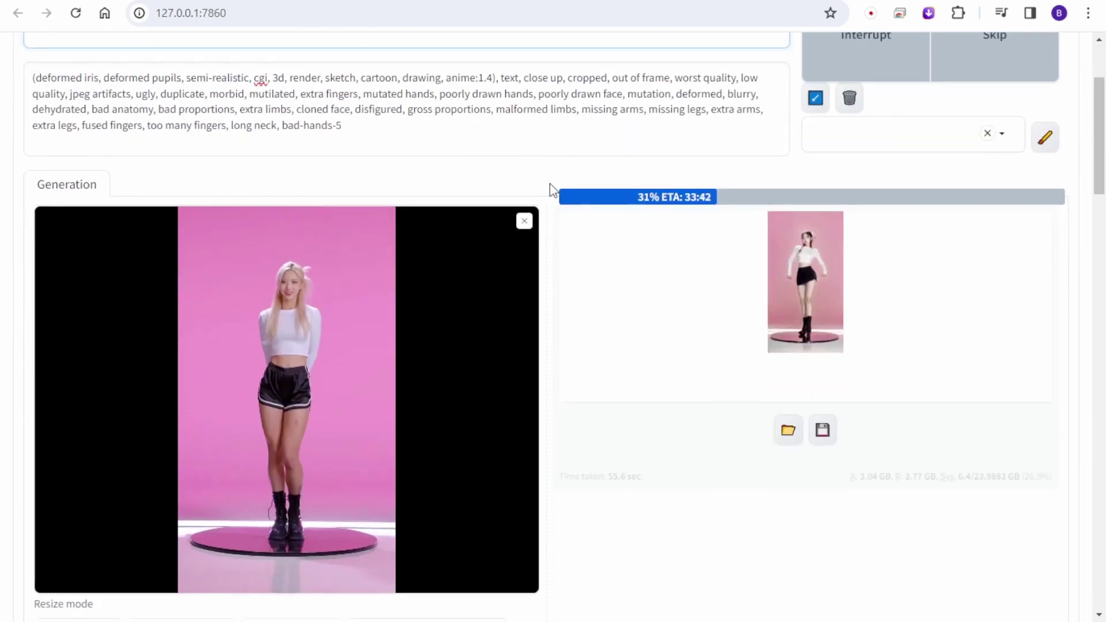
mouse_move(413, 313)
scroll(394, 305, down, 7)
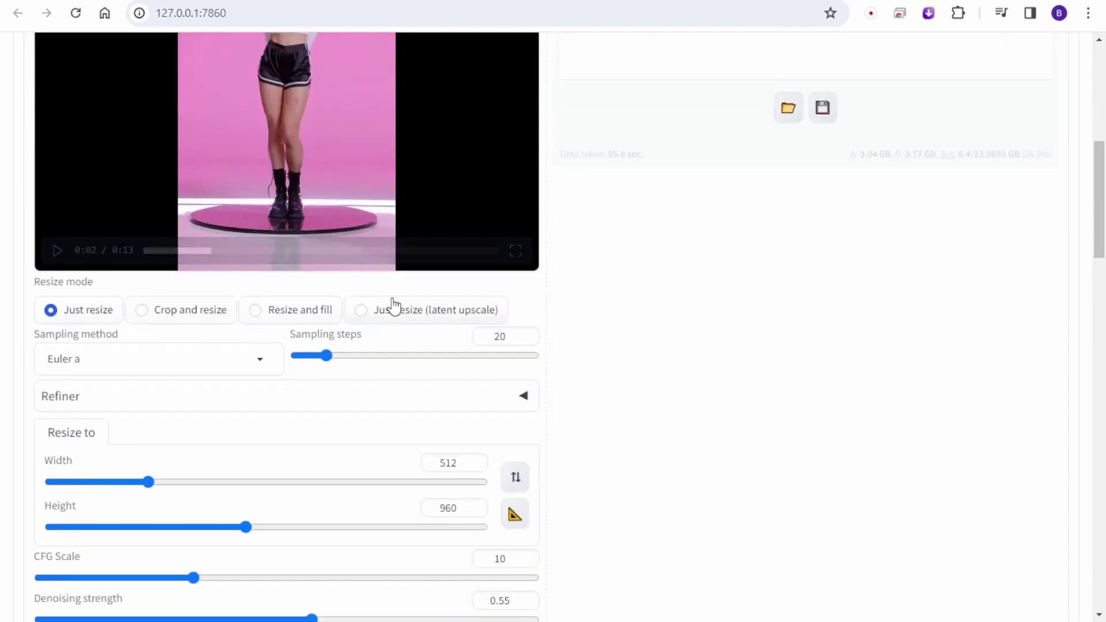
scroll(396, 305, down, 1)
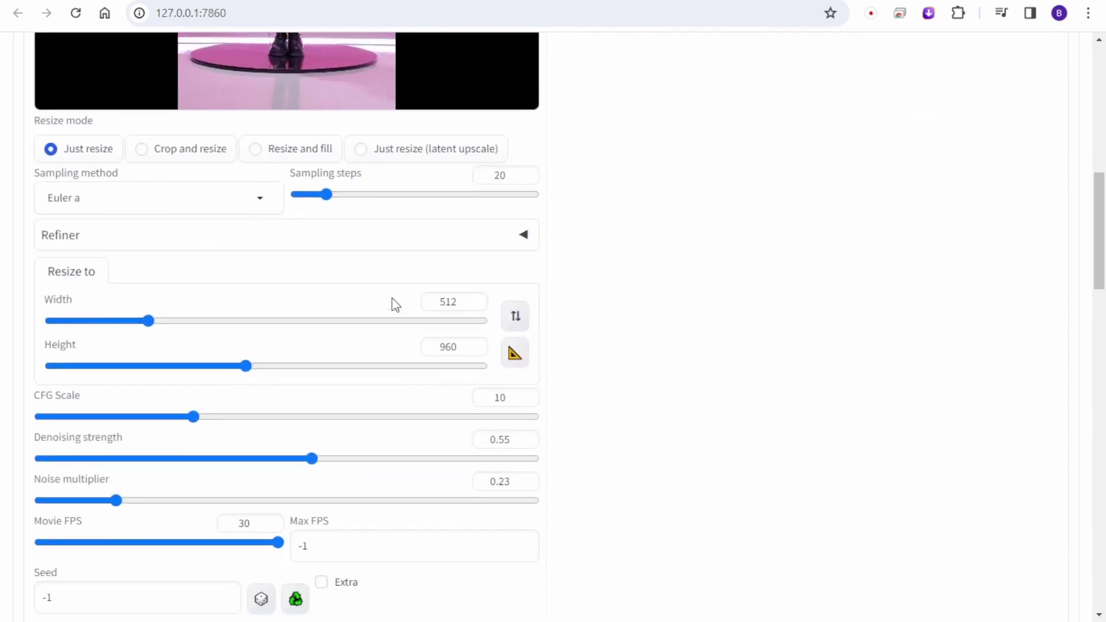
scroll(395, 304, down, 17)
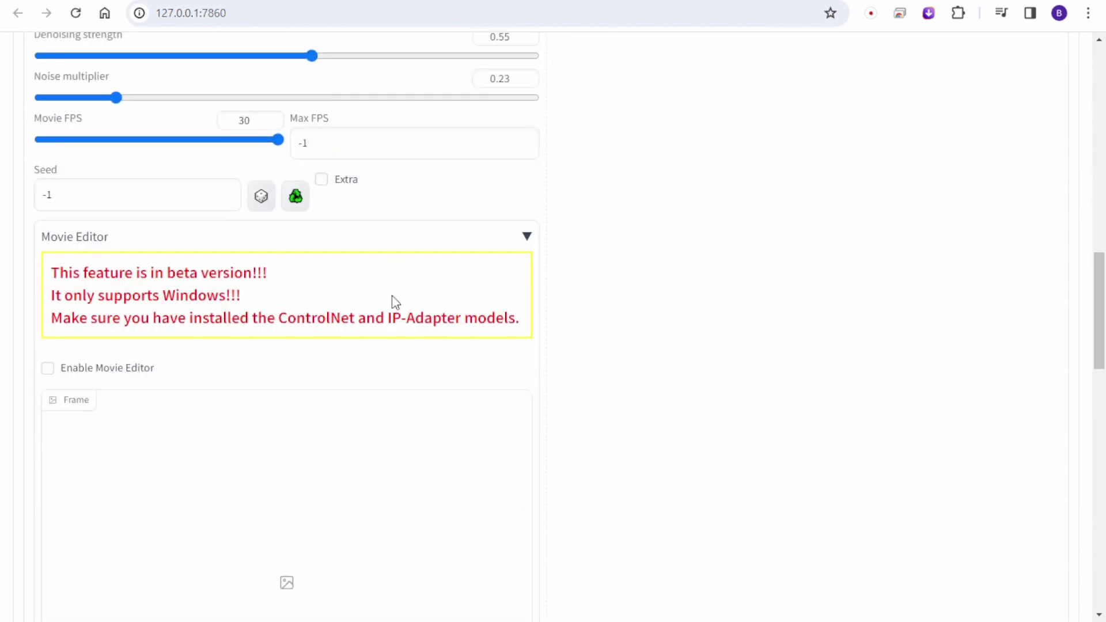
scroll(164, 268, down, 8)
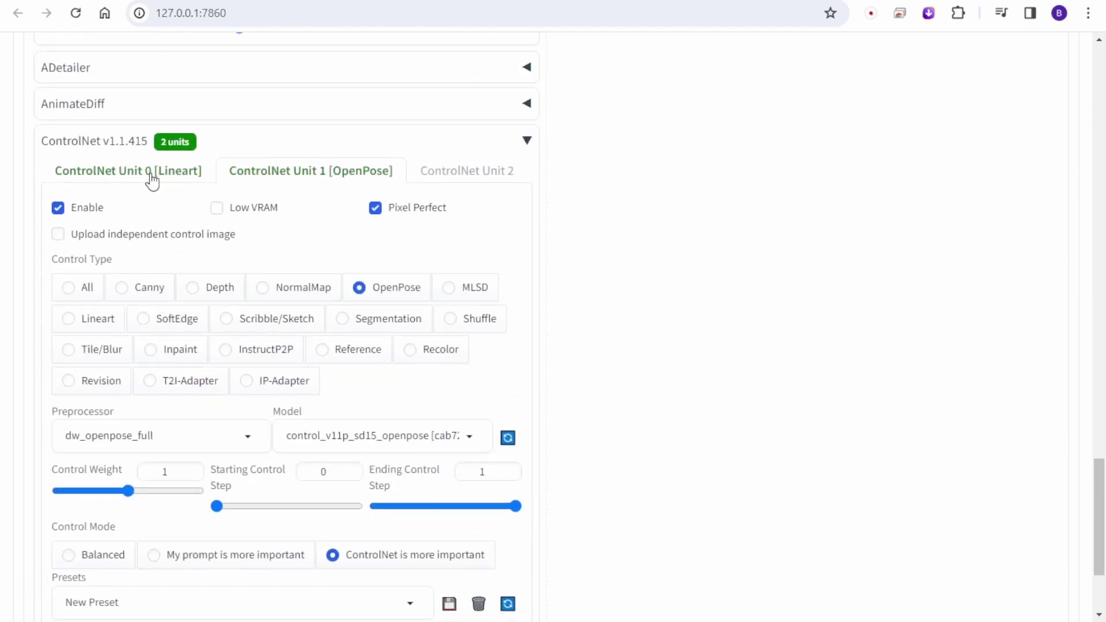
click(152, 183)
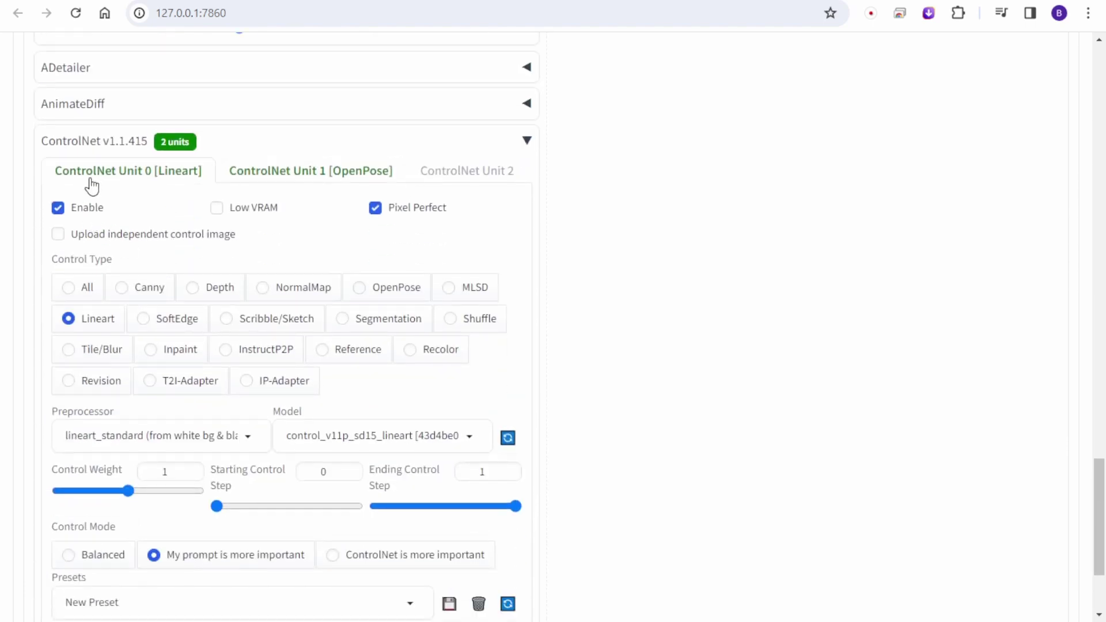
click(329, 171)
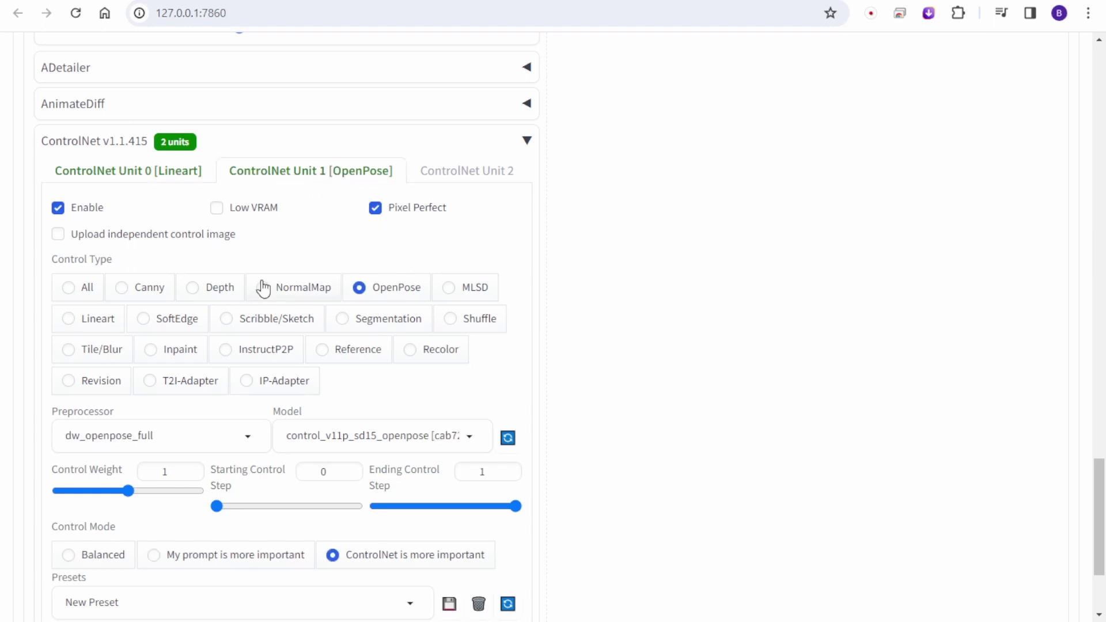
Collapse the mov2mov Movie Editor section
scroll(596, 404, up, 10)
scroll(598, 404, up, 8)
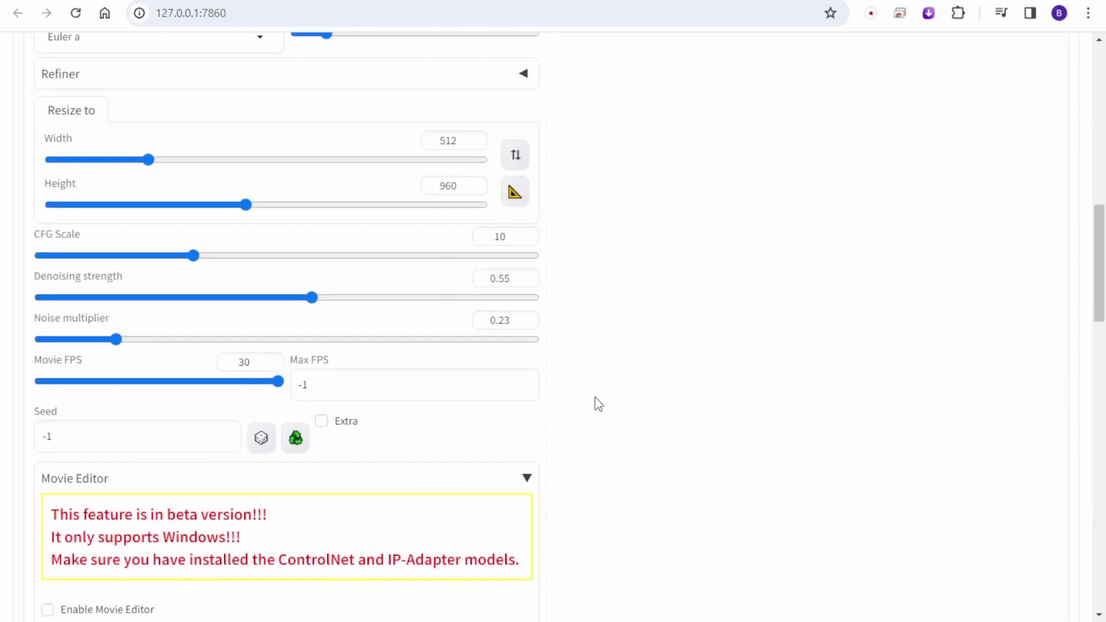
click(534, 484)
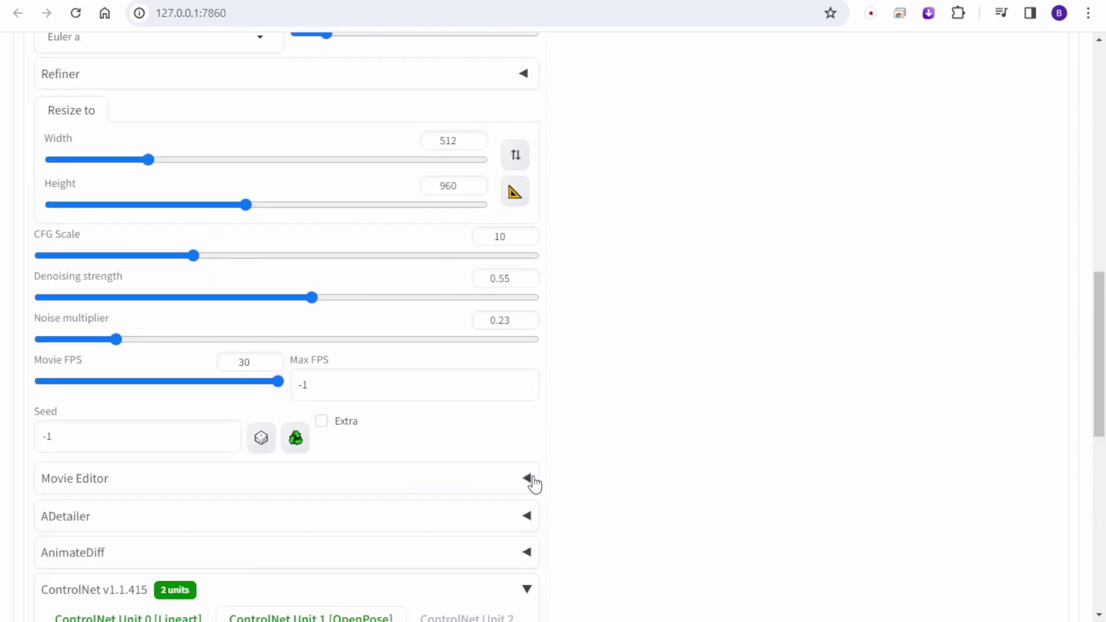
scroll(639, 404, up, 4)
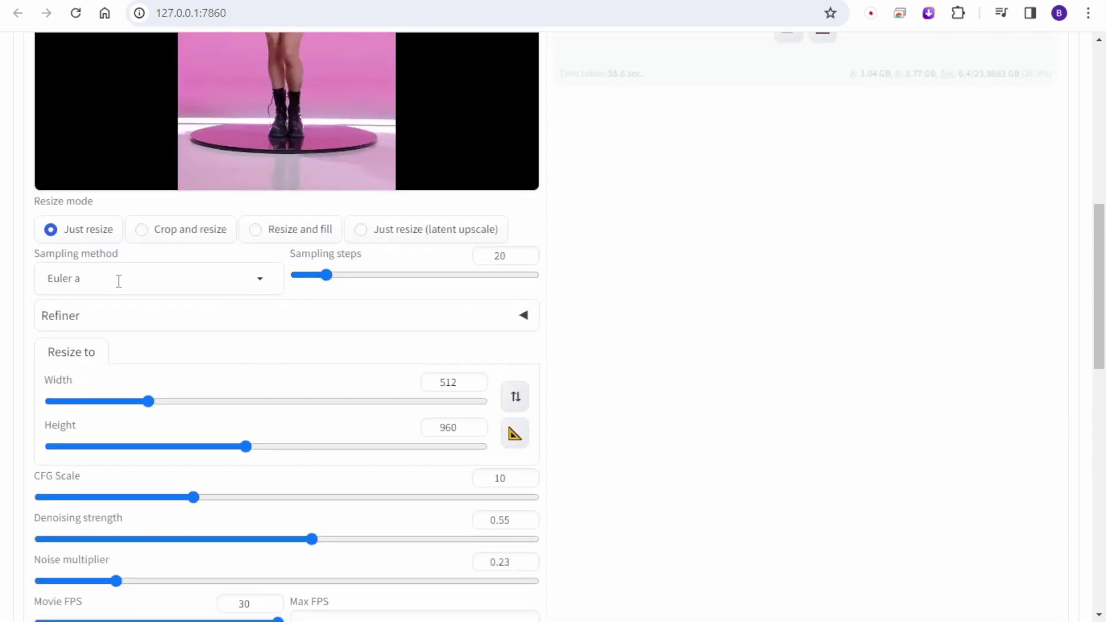
scroll(121, 281, down, 1)
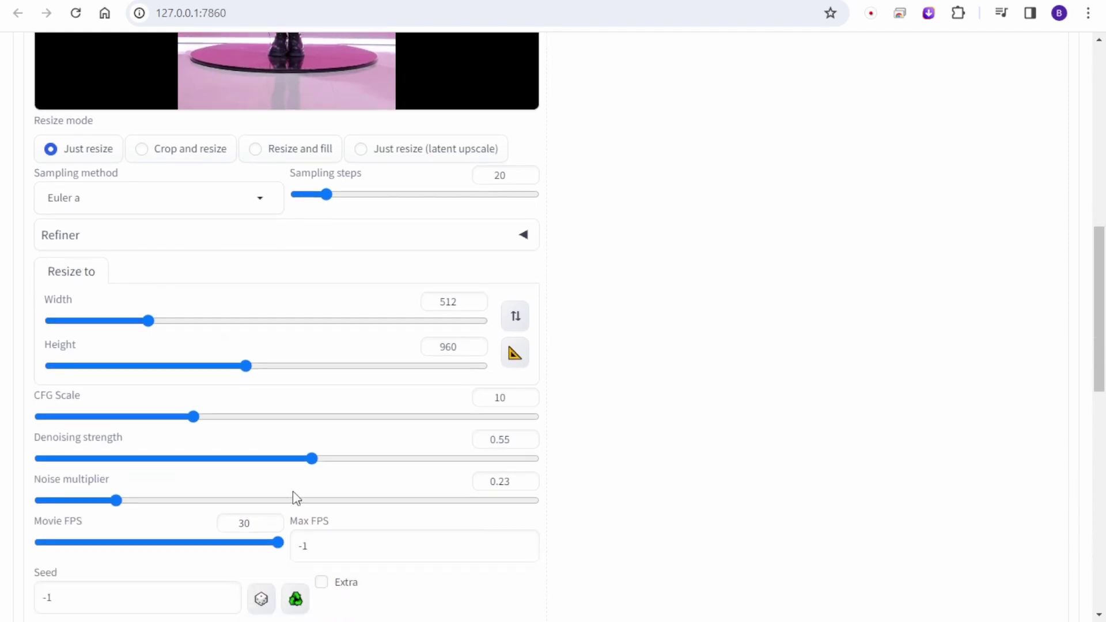
scroll(501, 431, up, 10)
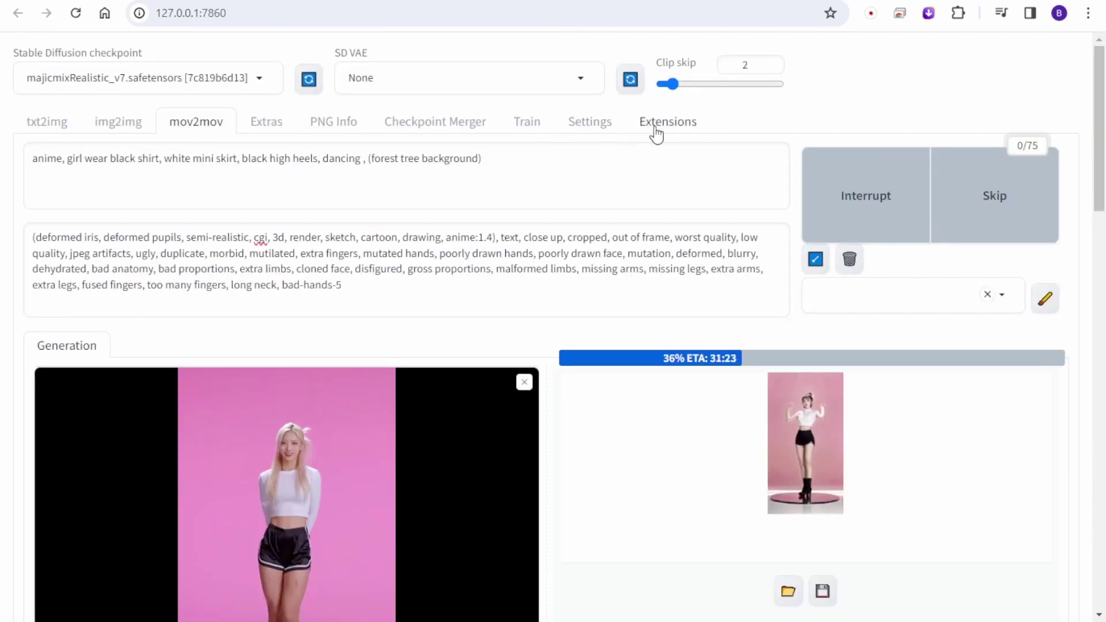
Search available extensions for 'mov2mov' with installed ones shown, then view the Installed list
click(658, 131)
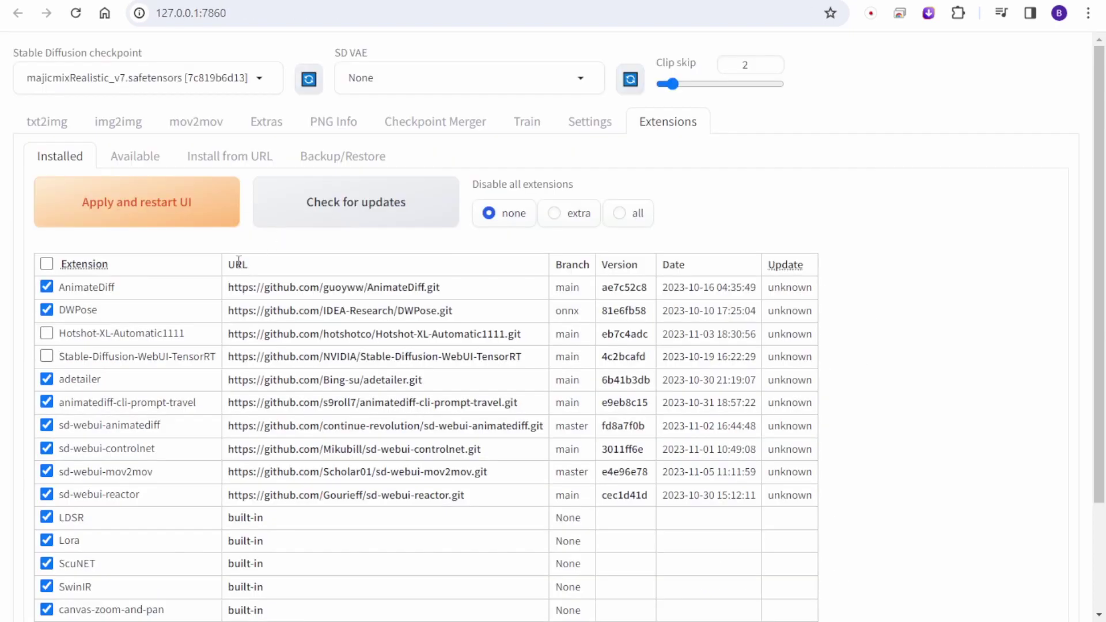
click(129, 160)
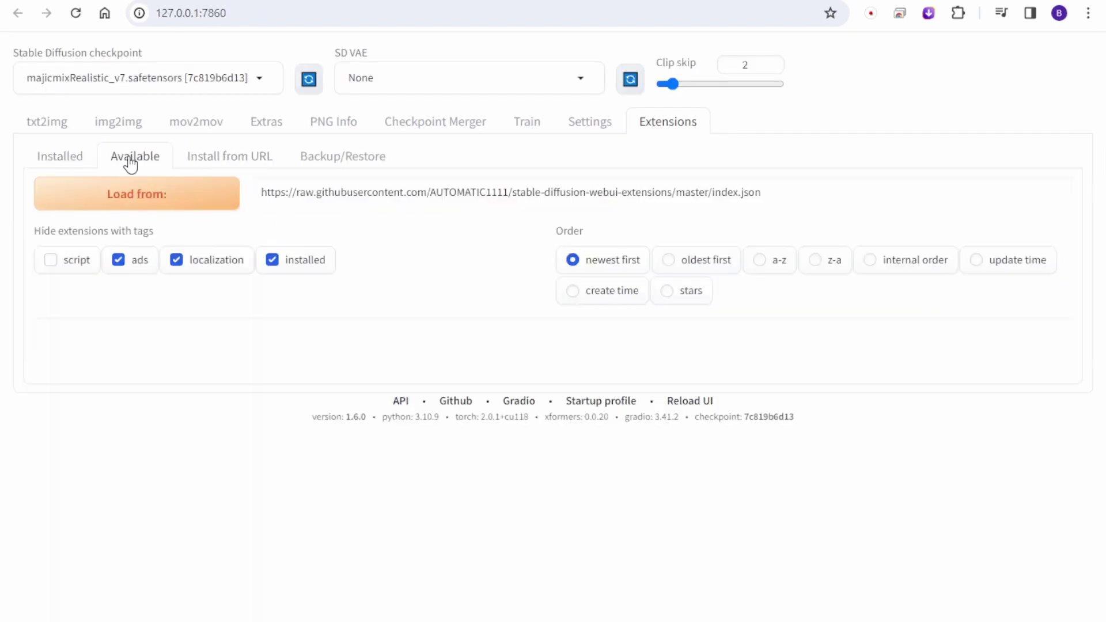
click(142, 198)
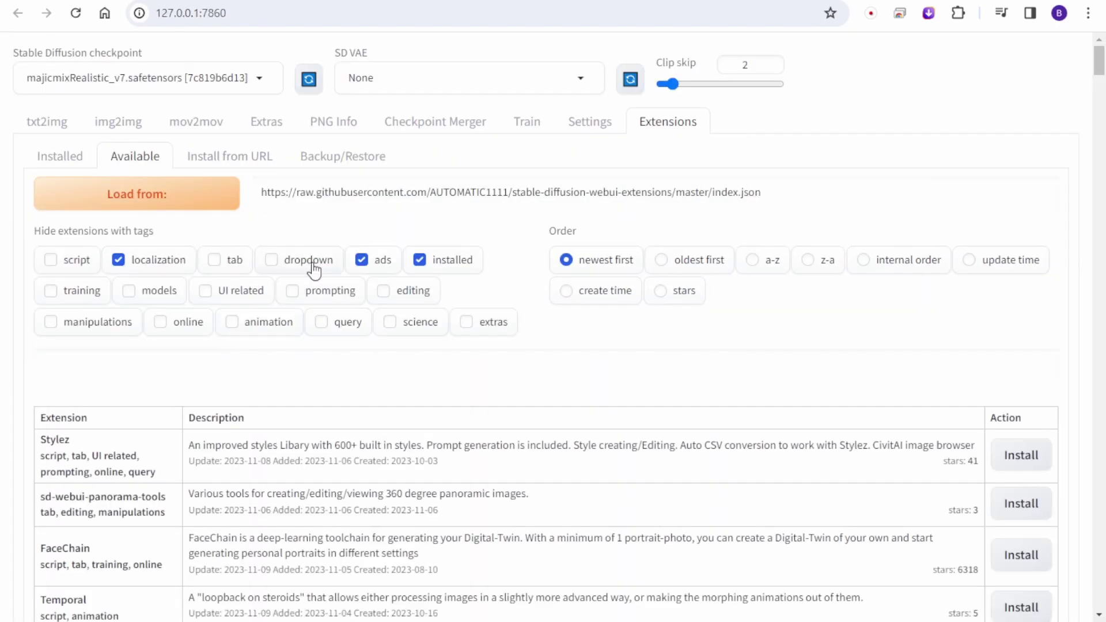
click(453, 264)
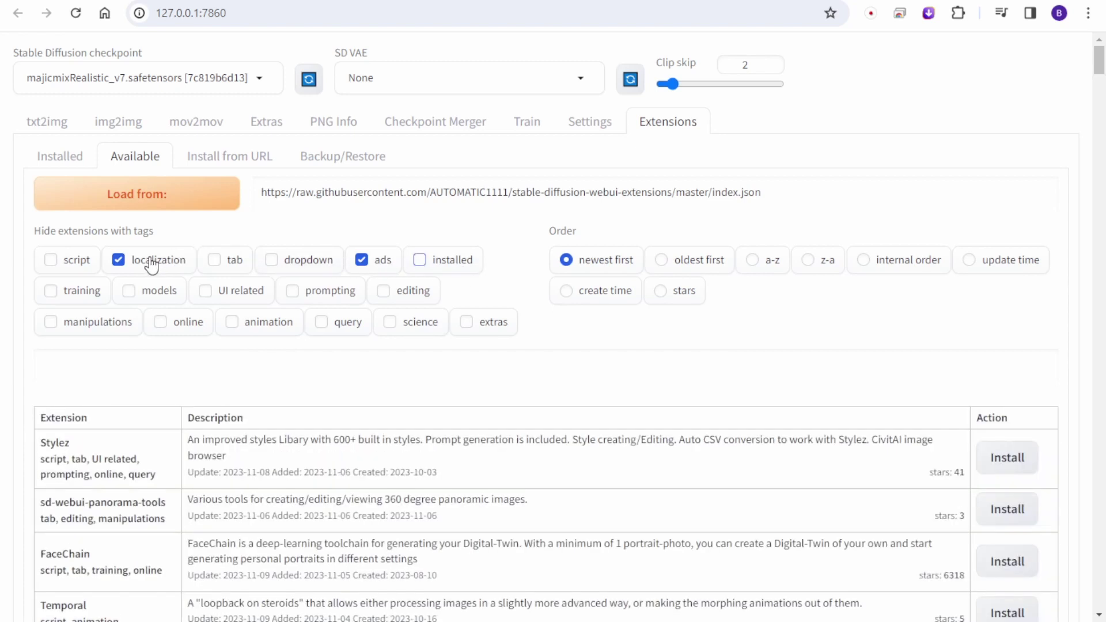
click(207, 377)
text(mov2mov)
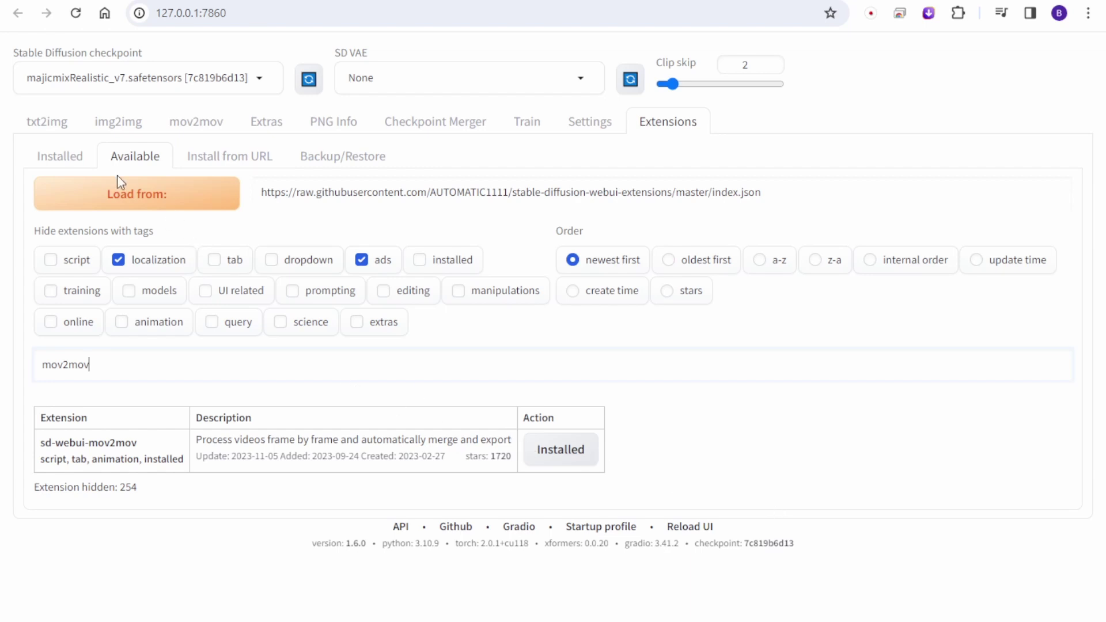
click(58, 156)
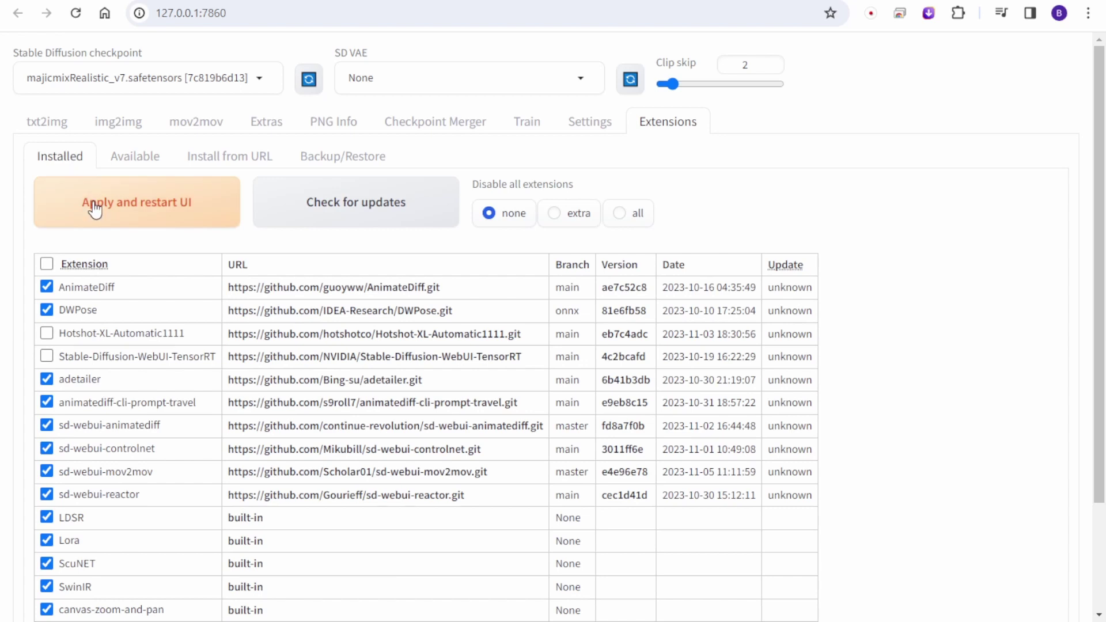
Go back to the mov2mov tab, then switch to the Extras page
click(209, 129)
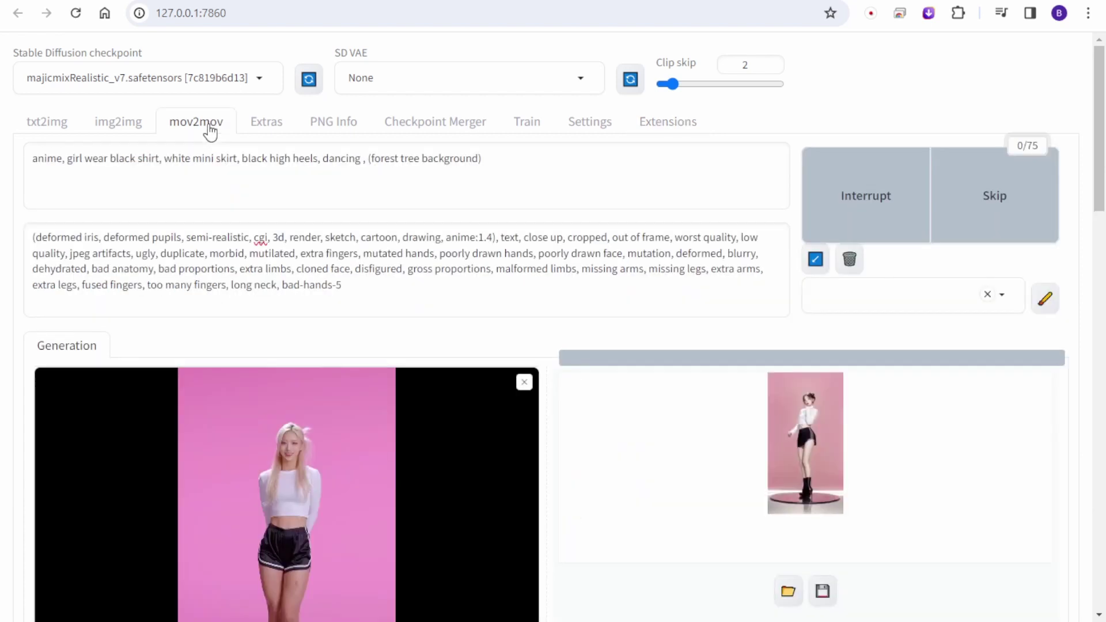
click(263, 130)
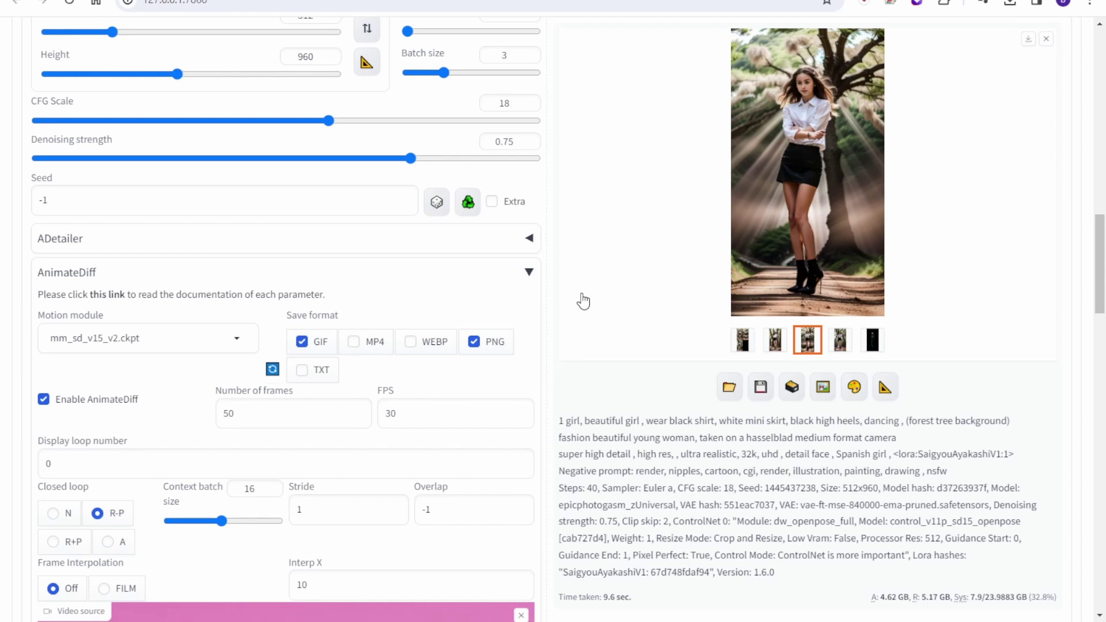
Start the img2img AnimateDiff generation and scroll through its AnimateDiff settings
scroll(706, 297, up, 10)
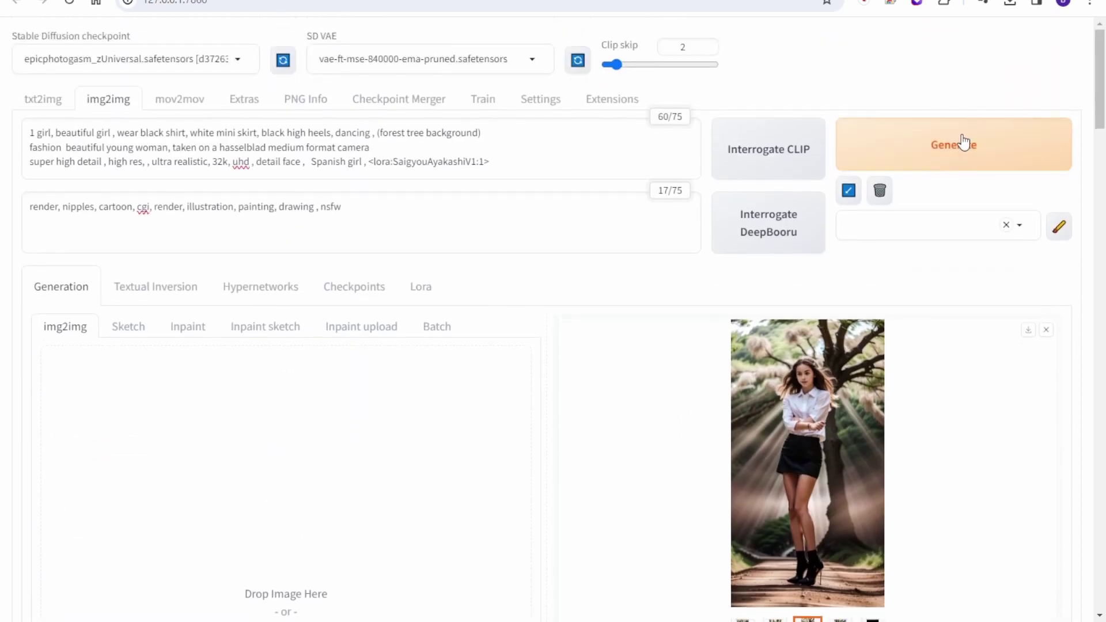
click(963, 140)
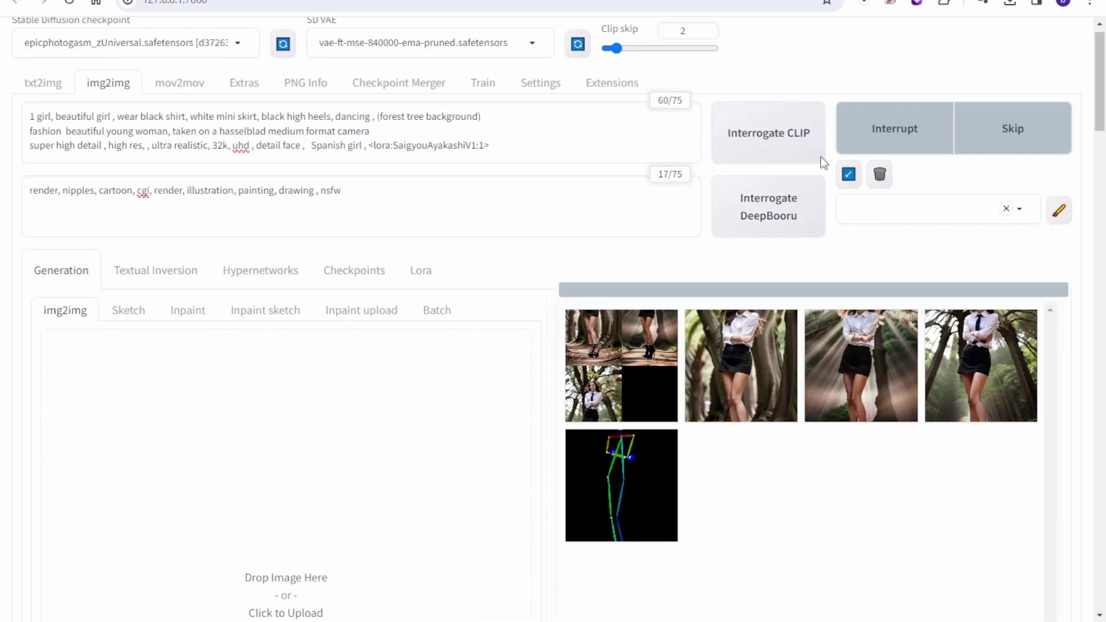
drag(1101, 91, 1101, 252)
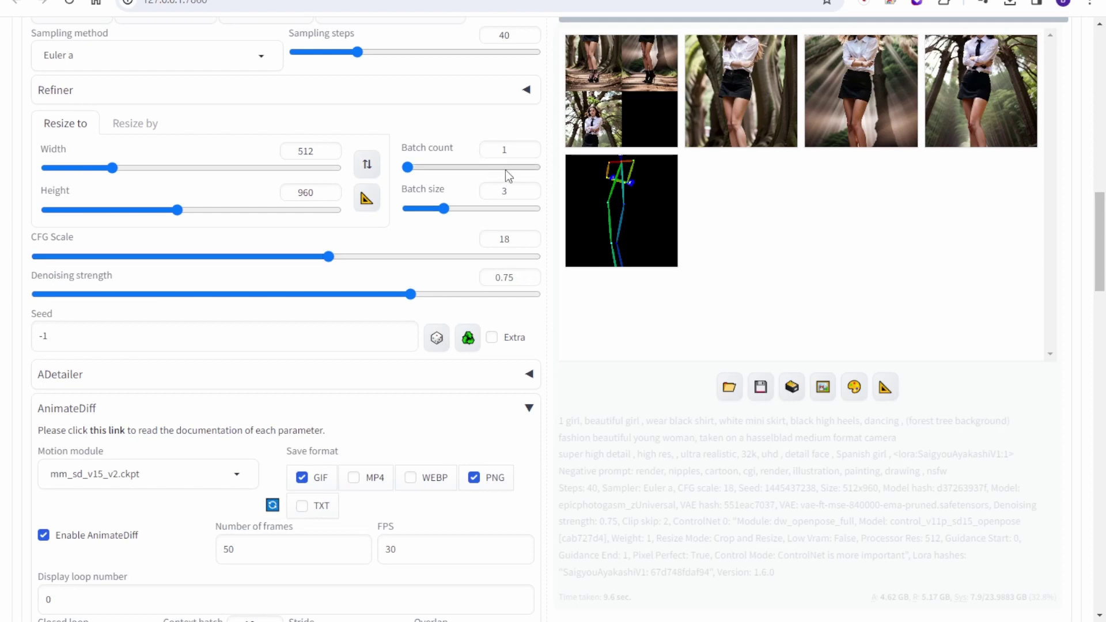
scroll(478, 121, up, 1)
Set the Load Video node's frame_load_cap to 50
scroll(483, 121, up, 1)
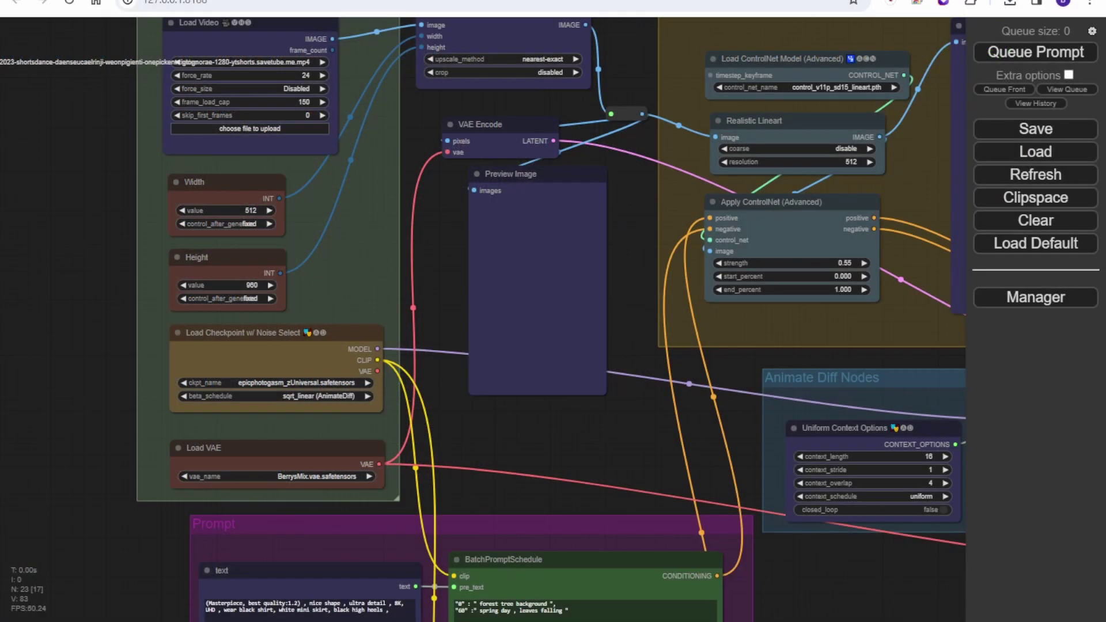
scroll(590, 465, down, 2)
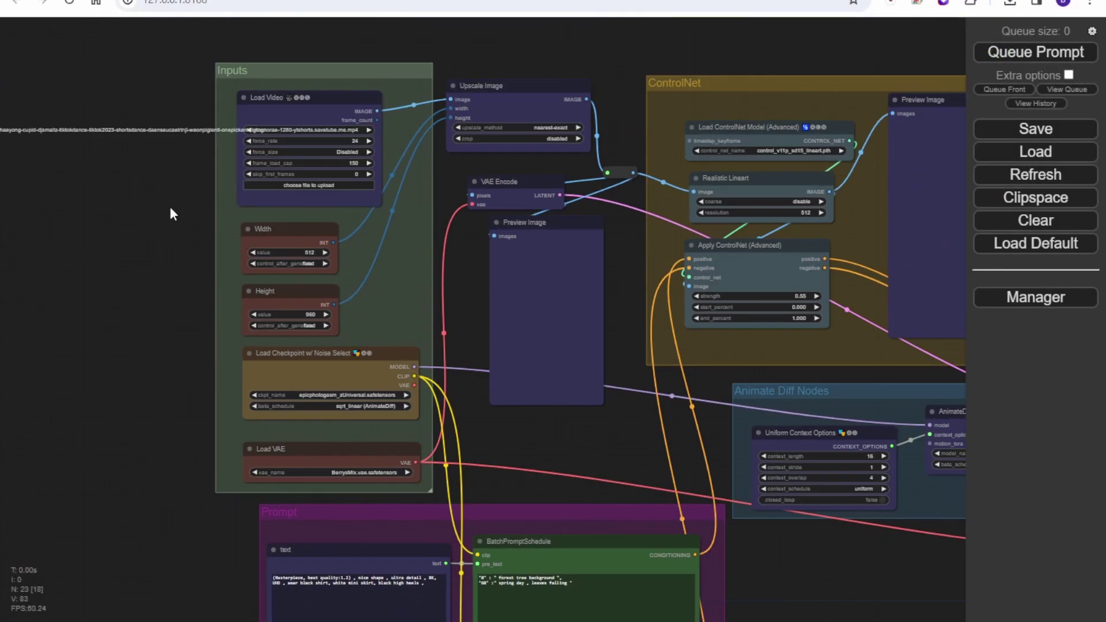
scroll(132, 166, up, 5)
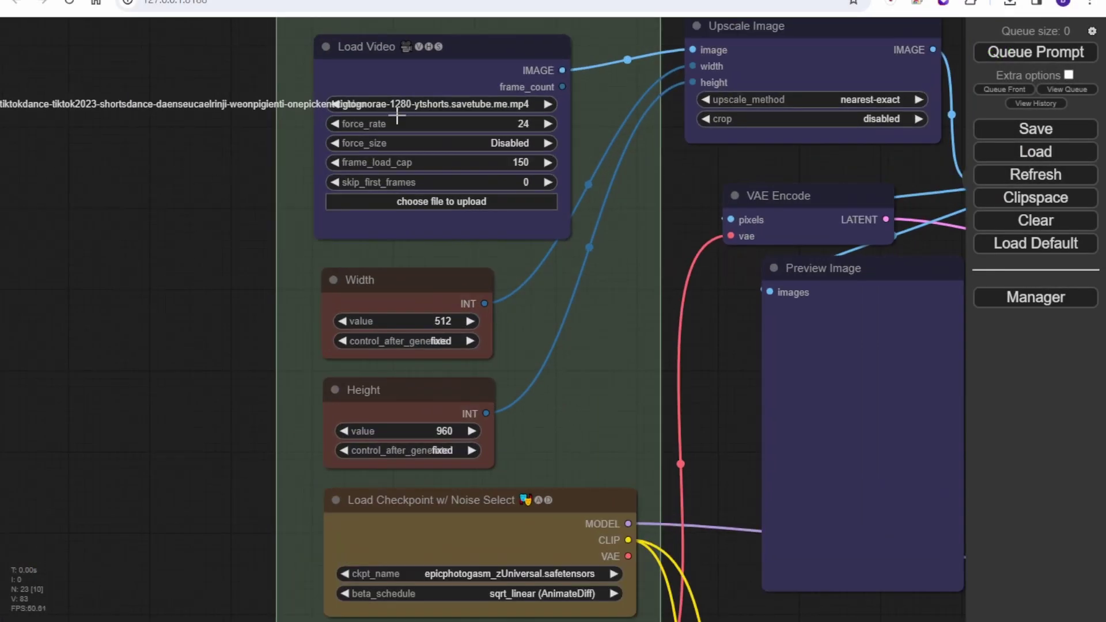
scroll(234, 327, down, 3)
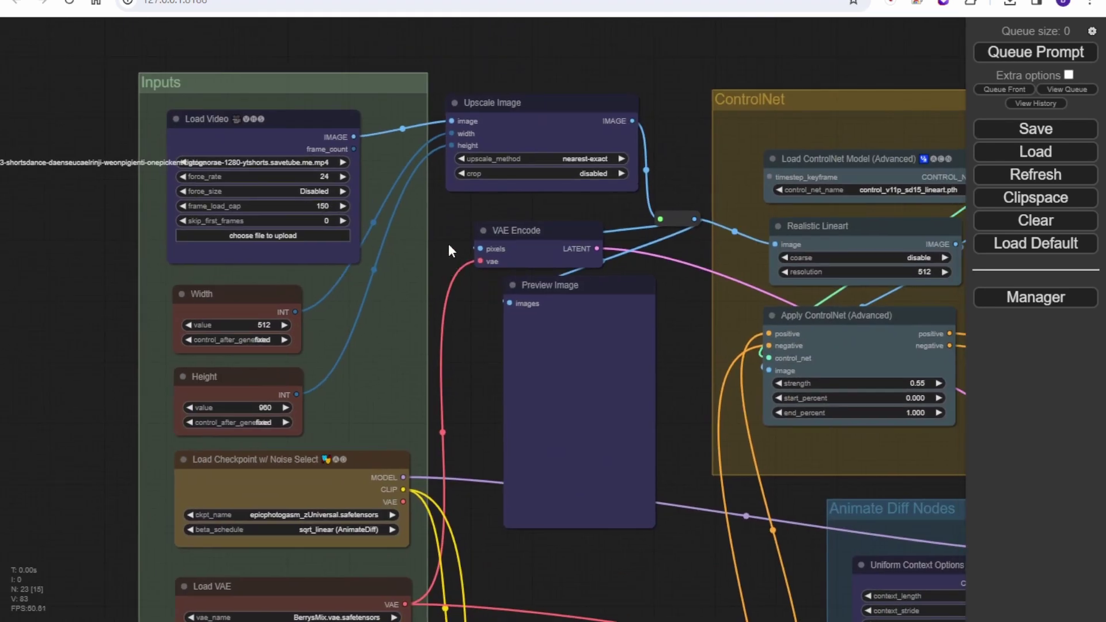
drag(448, 243, 447, 190)
click(338, 149)
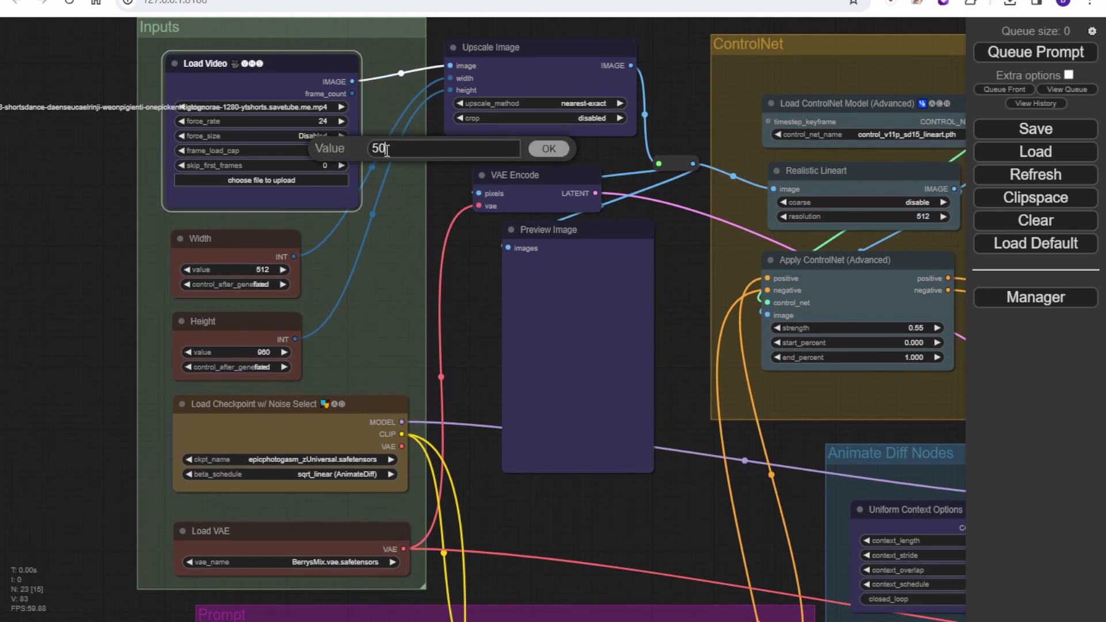
key(Return)
Set BatchPromptSchedule max_frames to 50 and queue the workflow
drag(672, 525, 505, 112)
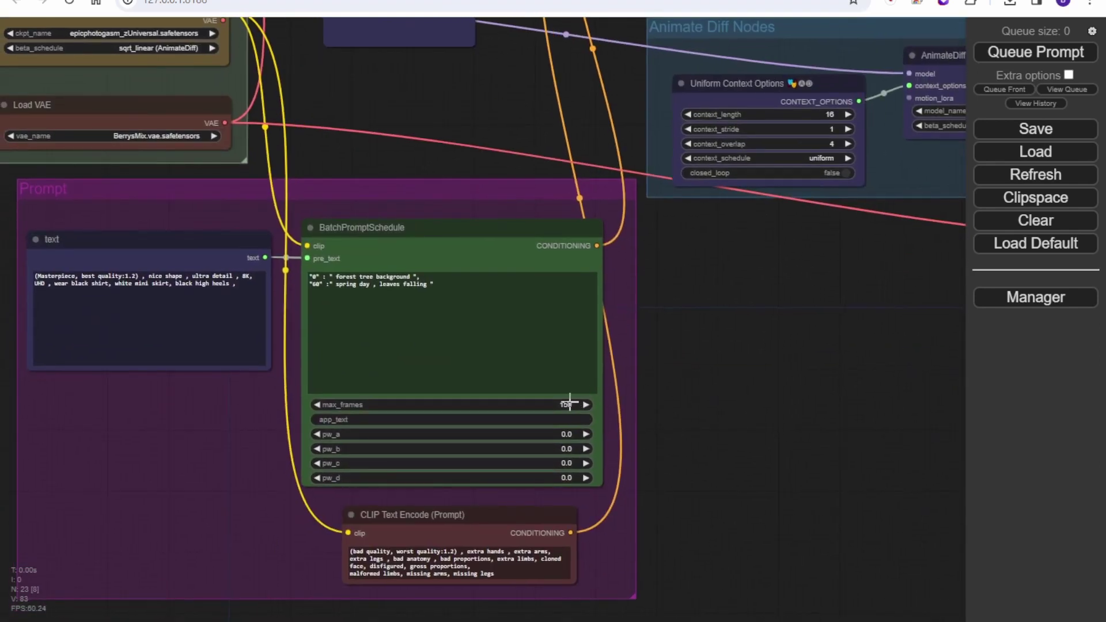
click(569, 404)
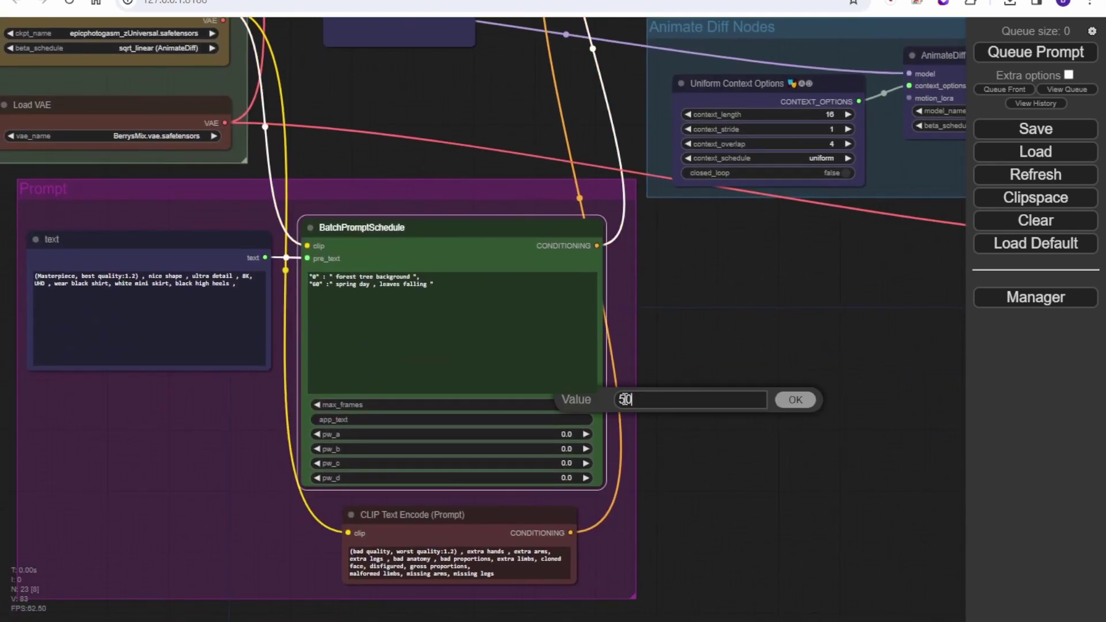
text(50)
key(Return)
drag(703, 386, 801, 416)
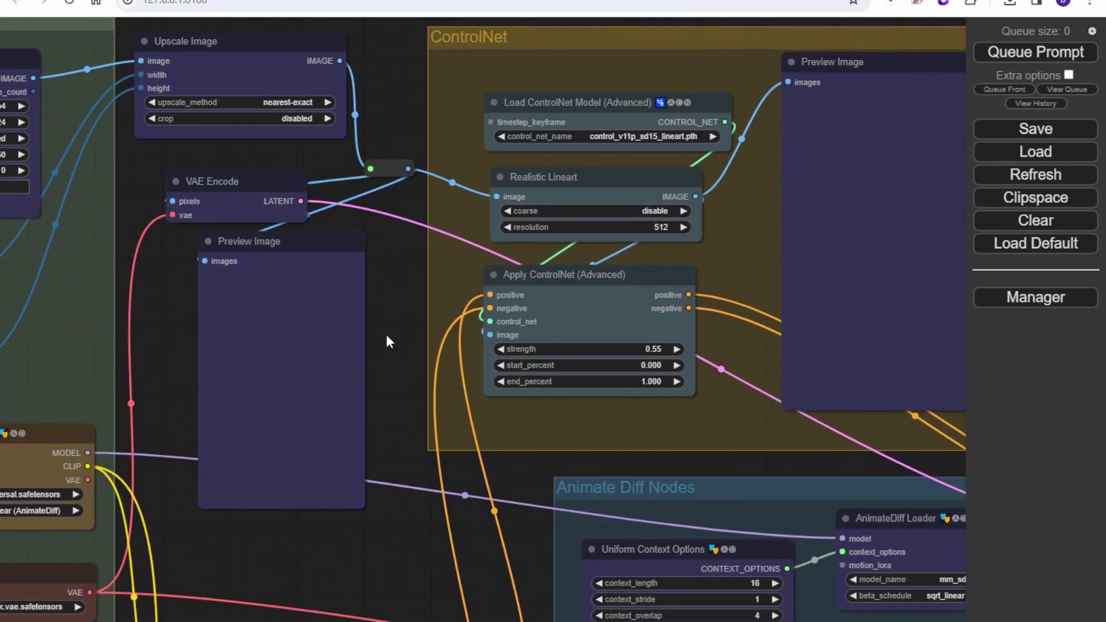
click(993, 57)
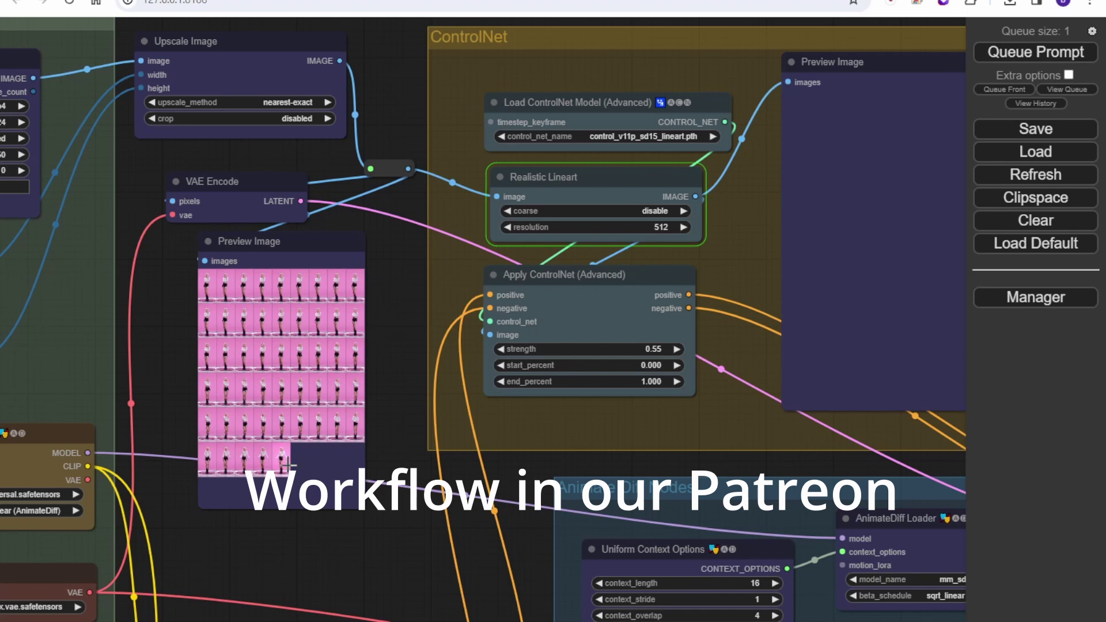
Enlarge input frames 1 and 50 in the Preview Image node, then pan toward the sampler
click(213, 301)
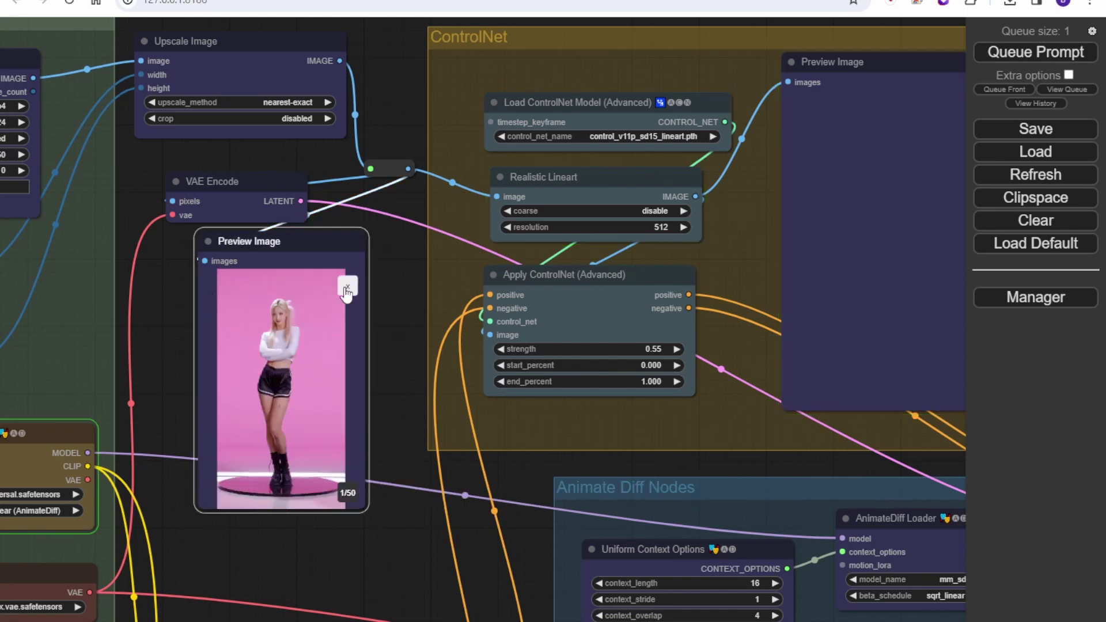
click(347, 286)
click(280, 470)
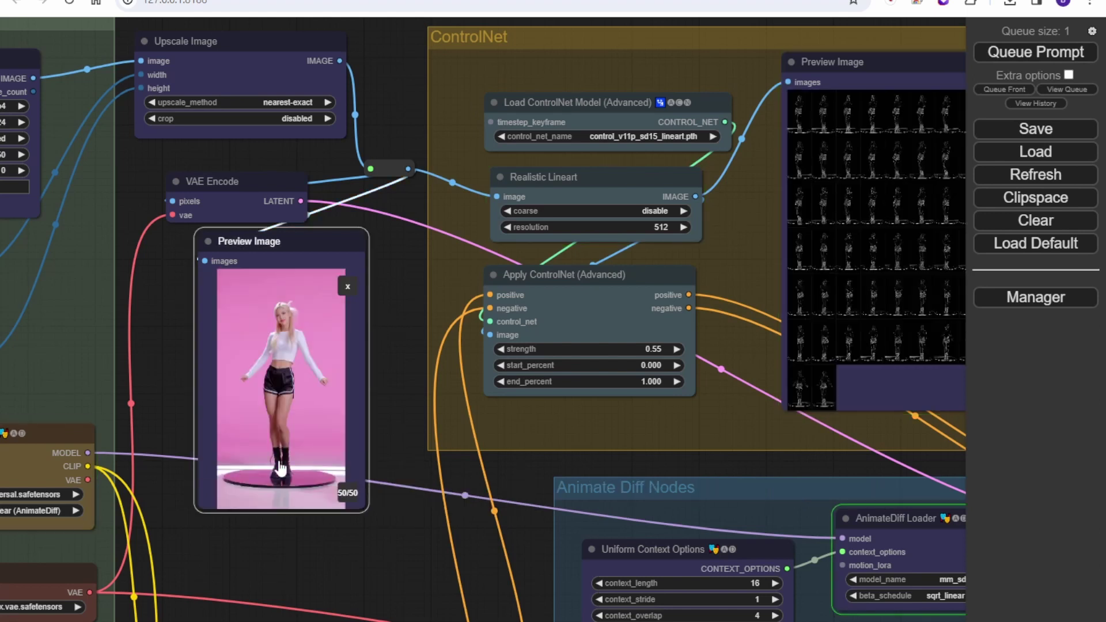
click(348, 288)
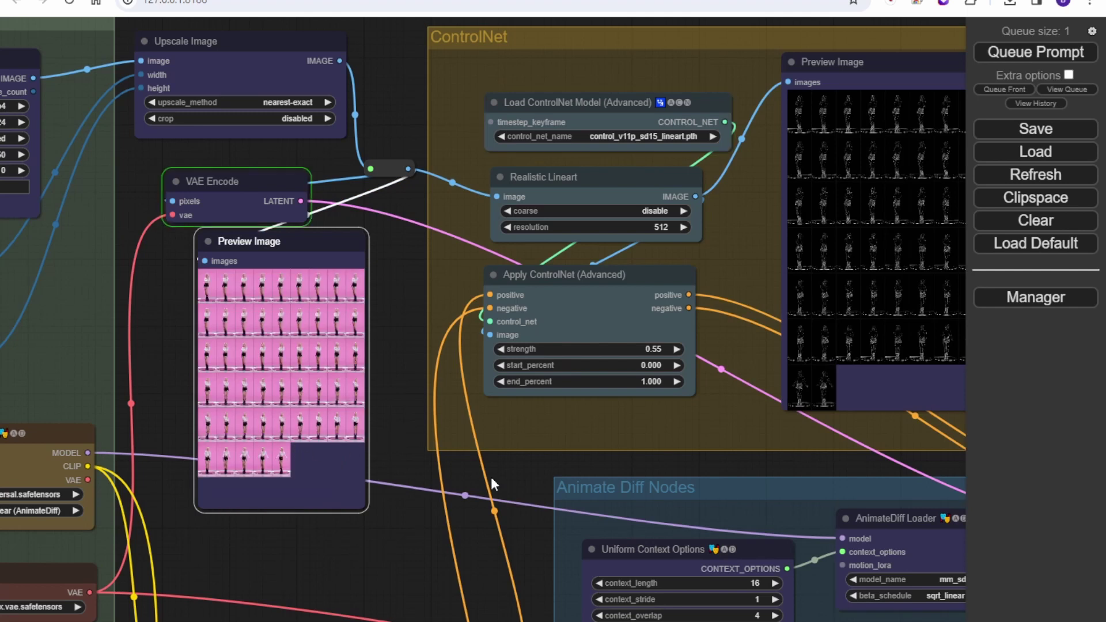
drag(806, 462, 511, 454)
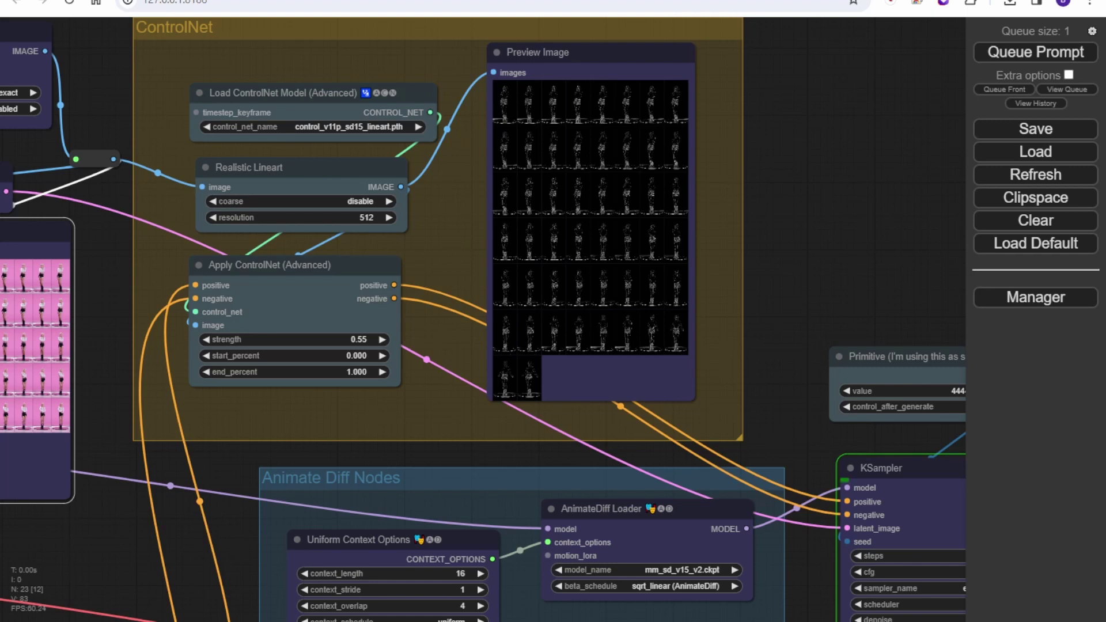
Pan and zoom past KSampler and VAE Decode to the Outputs group's generated frames
drag(637, 620, 275, 418)
scroll(275, 417, down, 1)
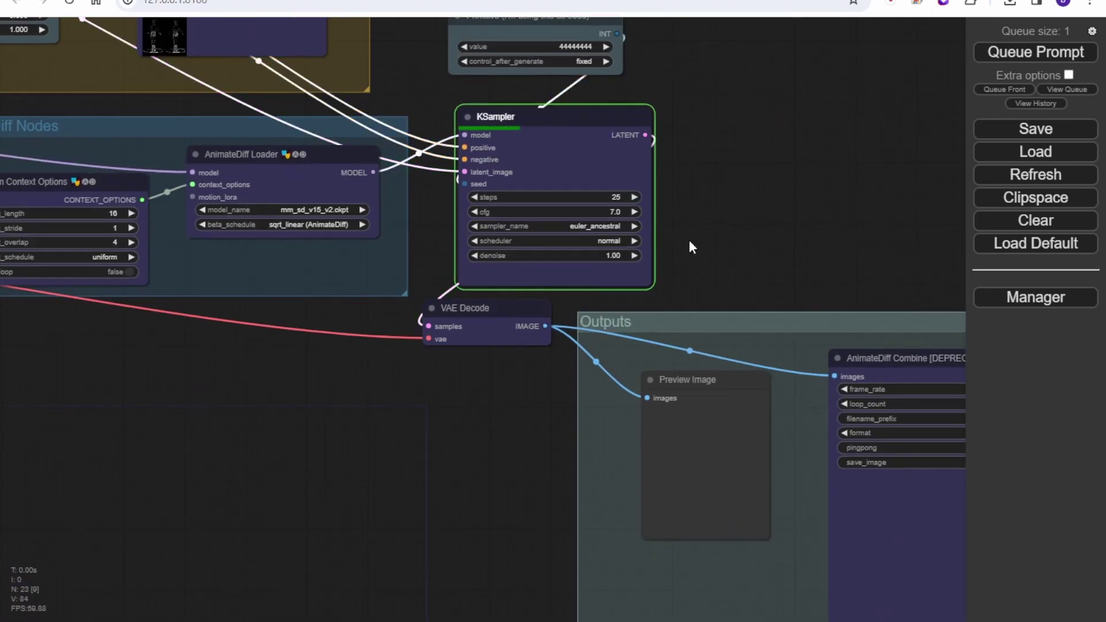
scroll(644, 260, down, 1)
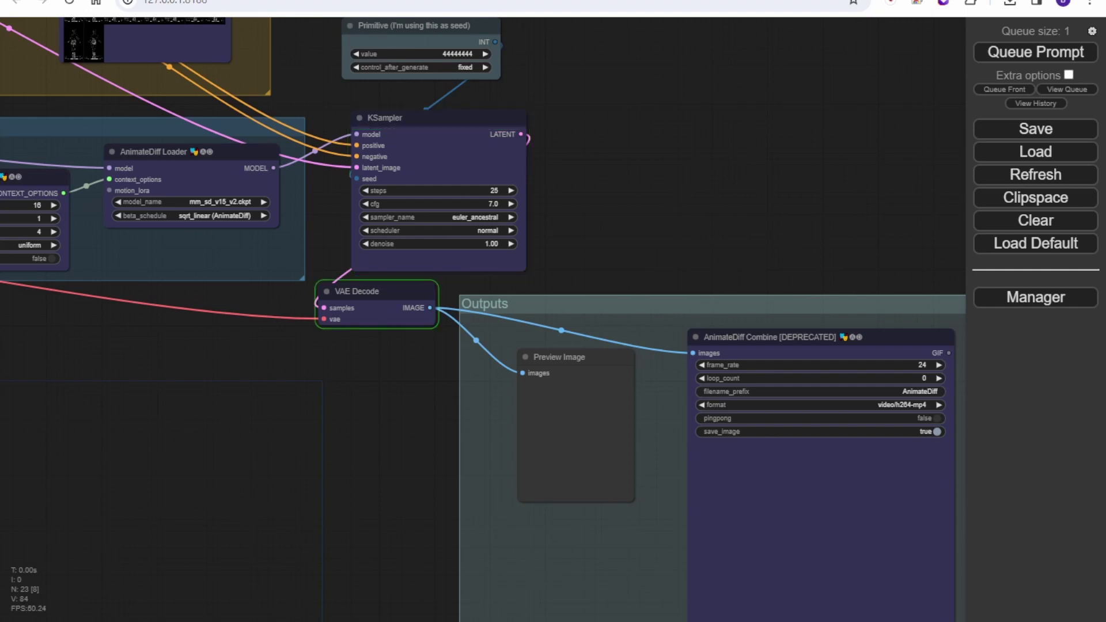
scroll(375, 421, up, 4)
drag(755, 494, 344, 501)
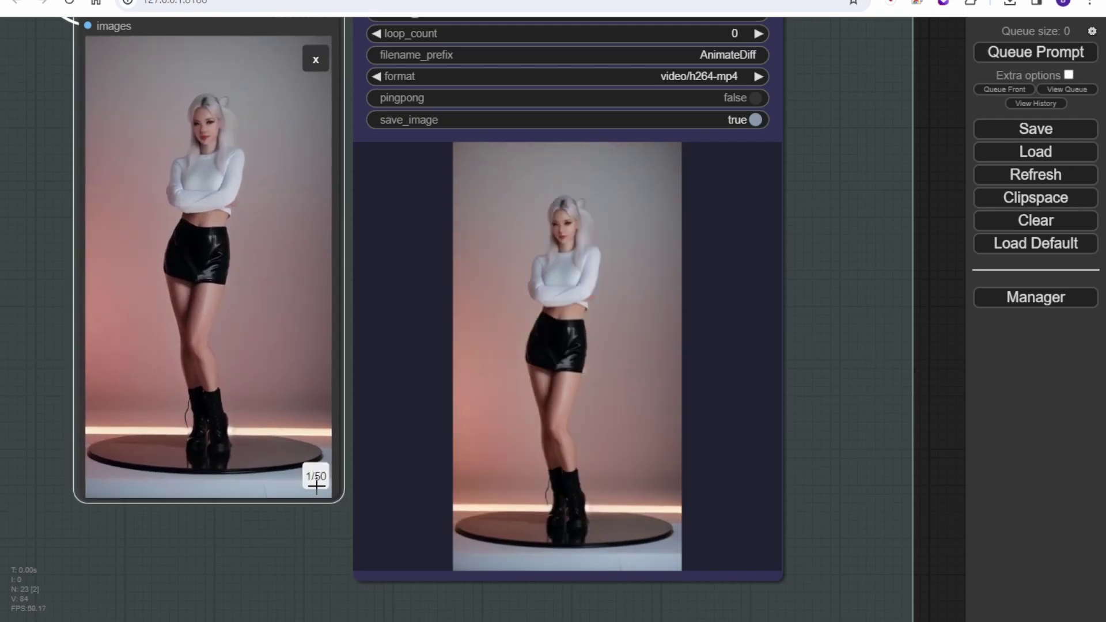
Step through the output frames, enlarging frame 21 and the final frame 50
click(317, 479)
click(318, 482)
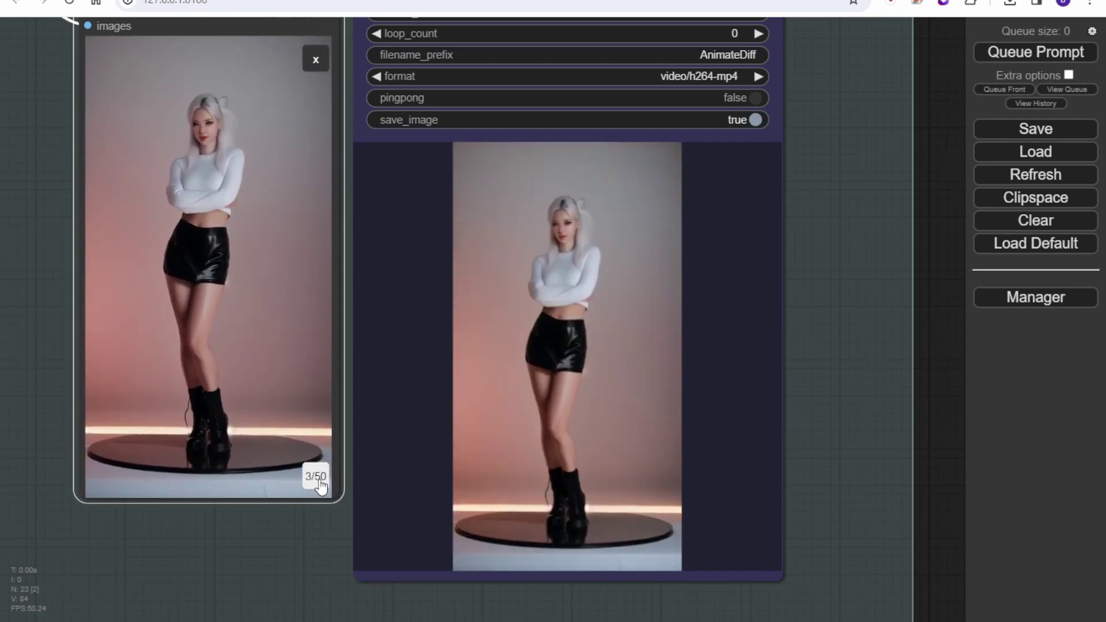
click(316, 58)
click(230, 167)
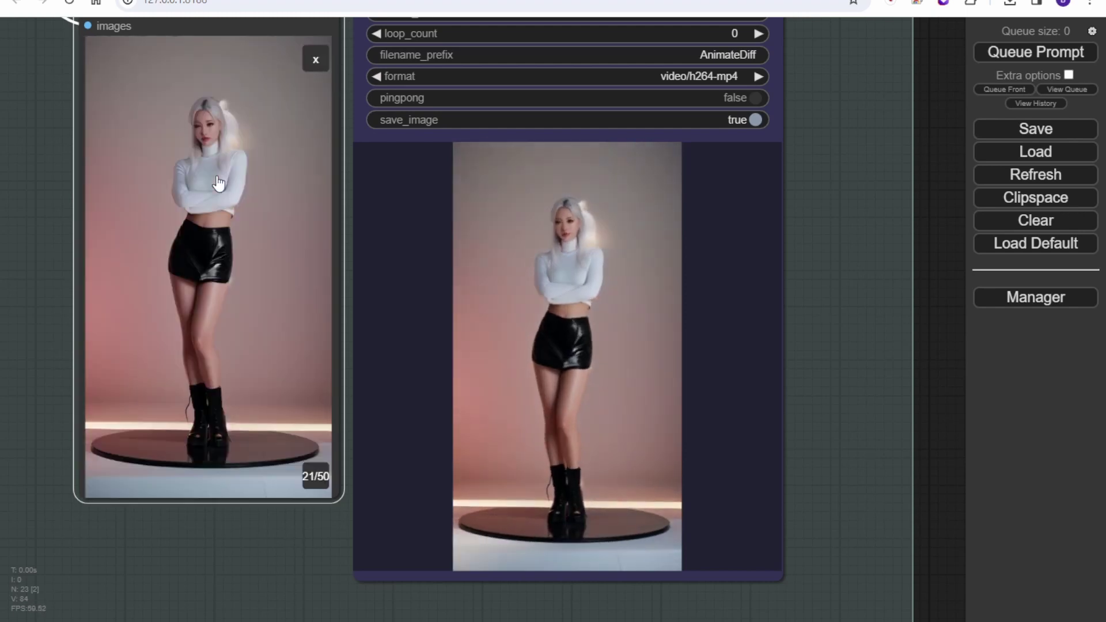
click(316, 60)
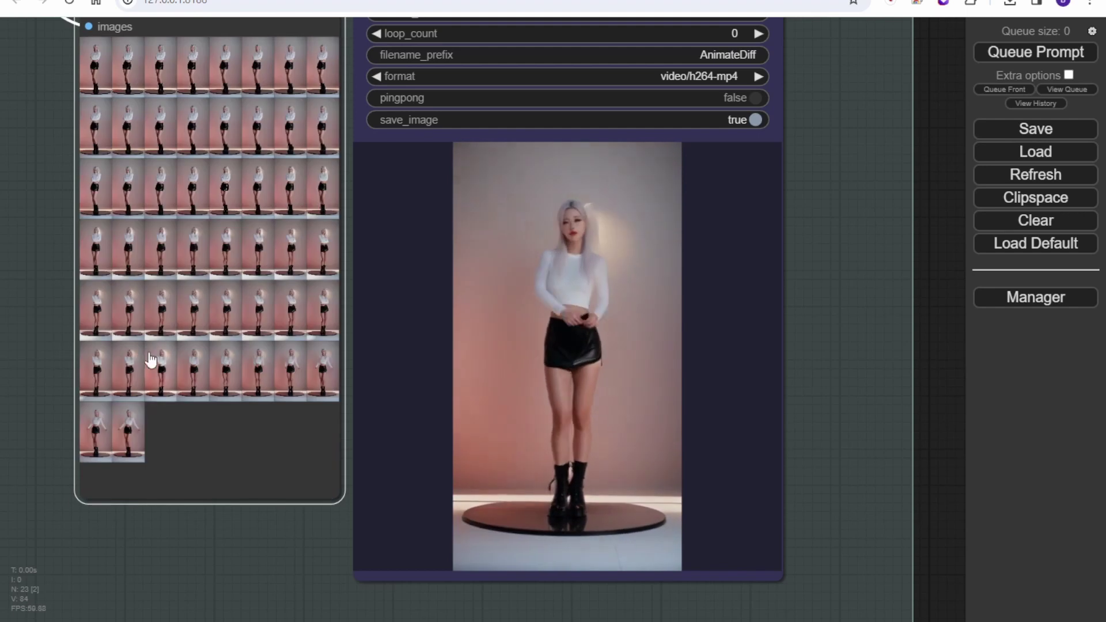
click(128, 431)
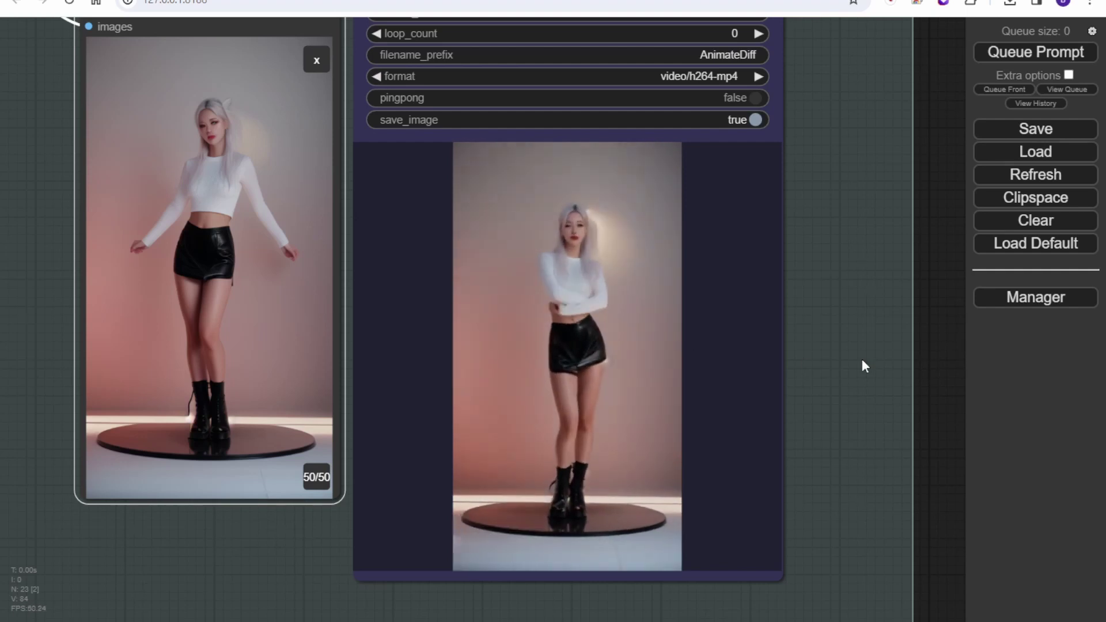
Pan the canvas back past the sampler and context options to the Prompt group
scroll(934, 324, down, 1)
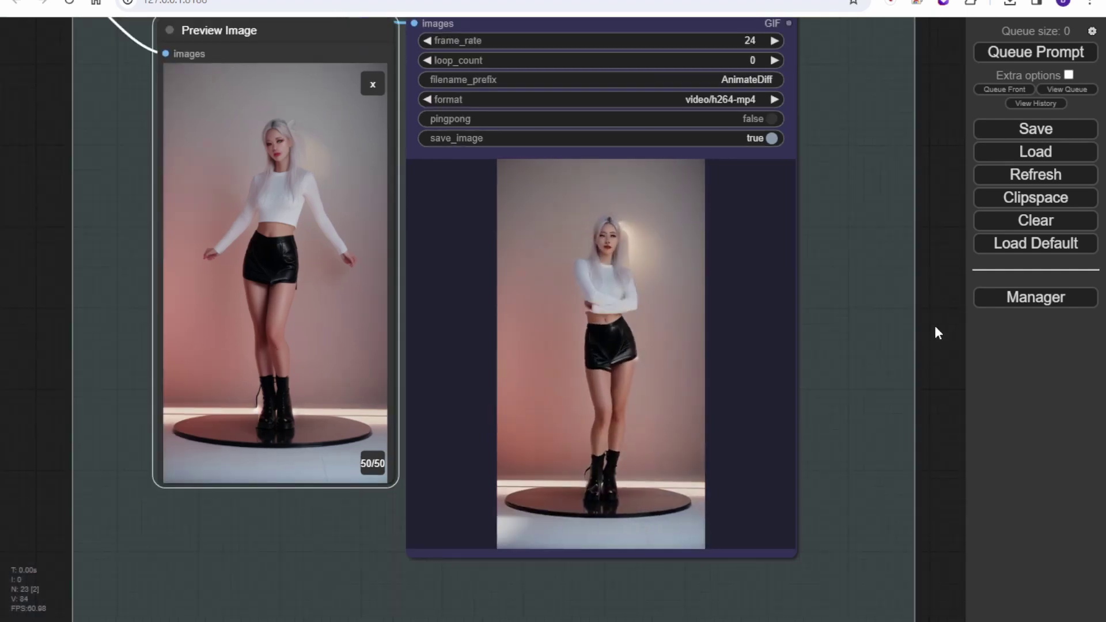
scroll(934, 325, up, 2)
scroll(889, 334, up, 1)
scroll(894, 333, down, 2)
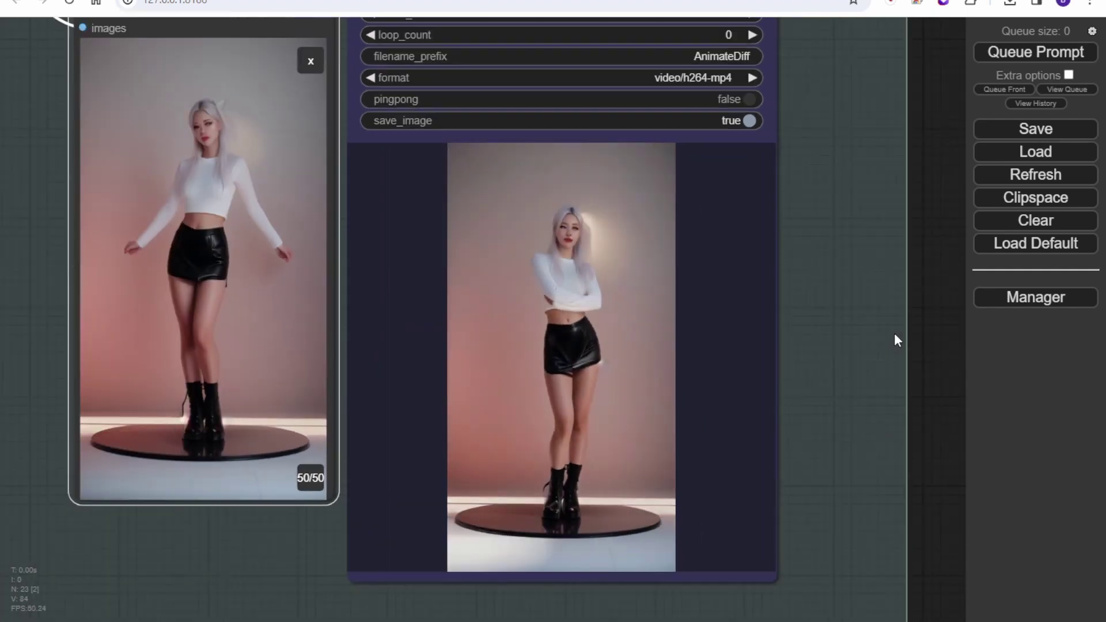
scroll(894, 333, down, 1)
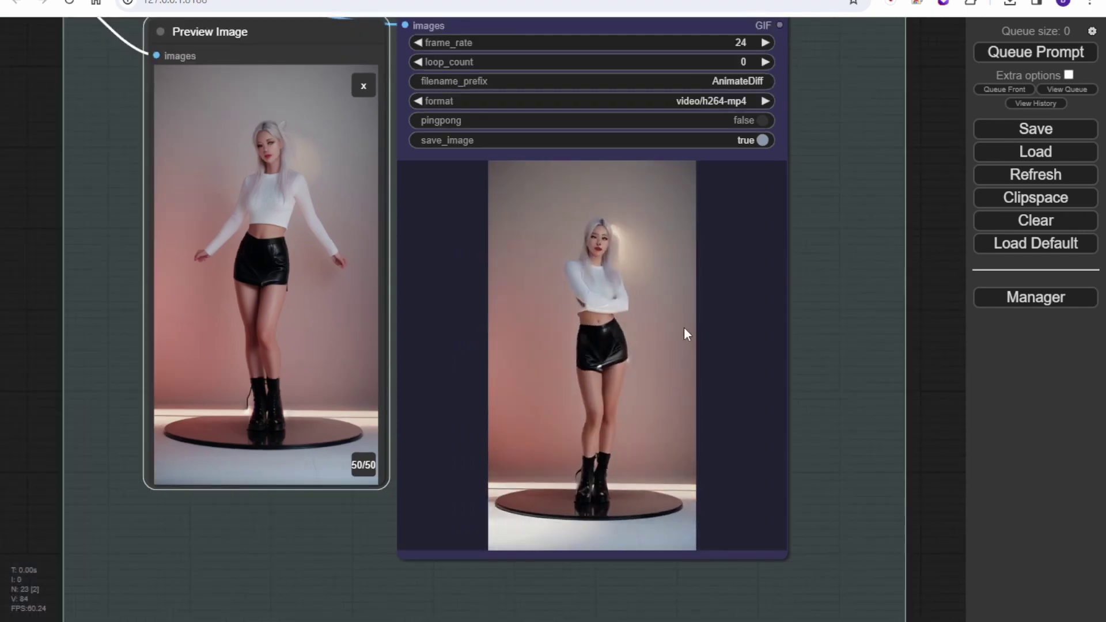
scroll(915, 228, down, 3)
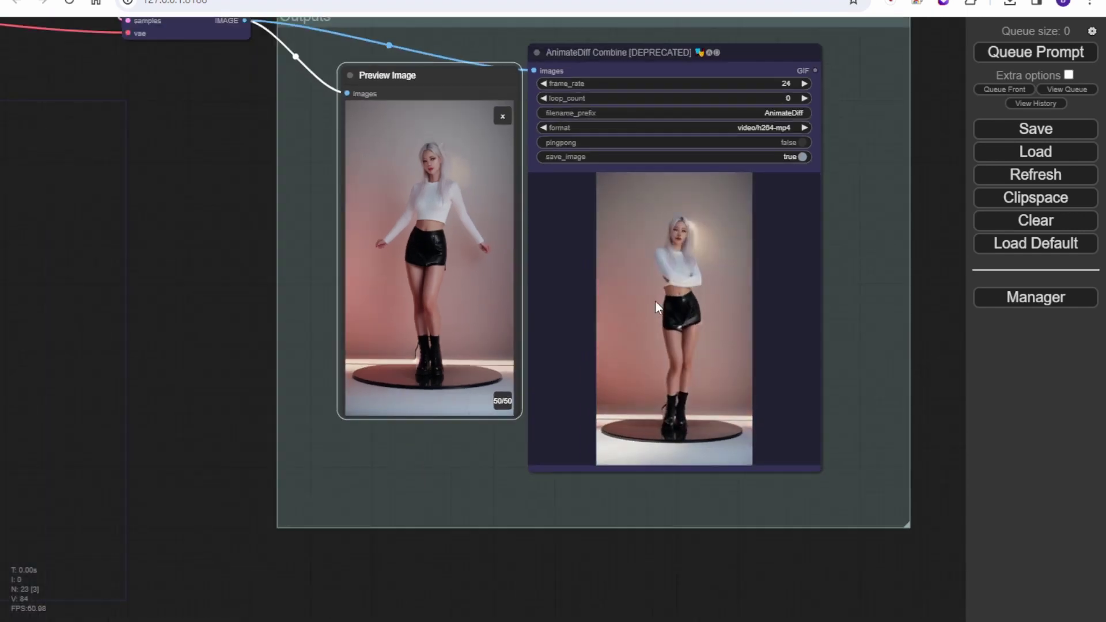
drag(134, 201, 221, 331)
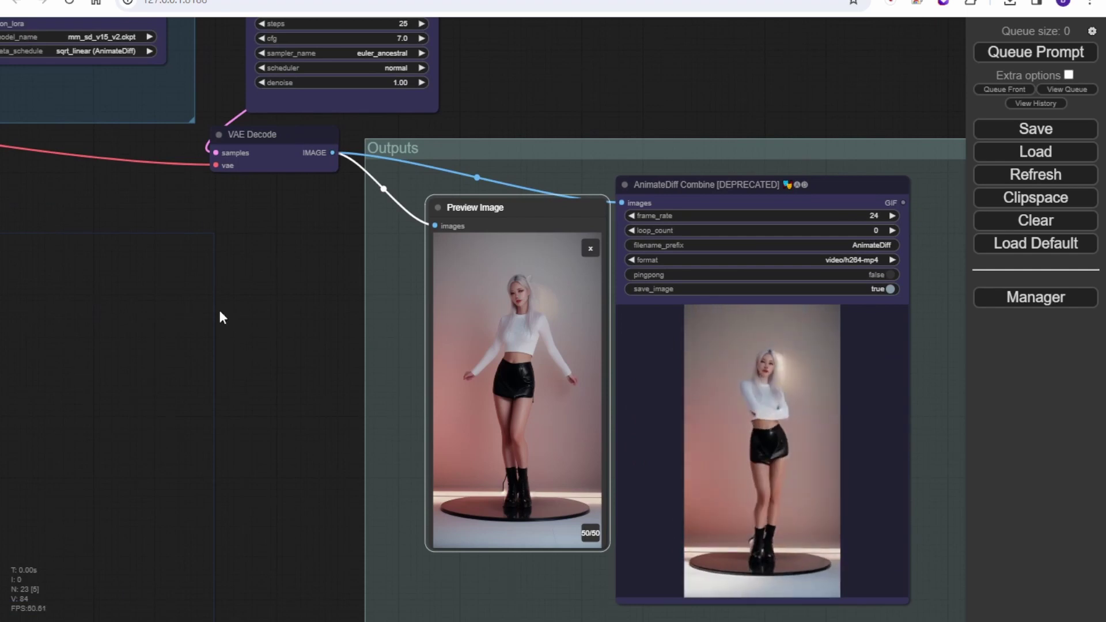
drag(219, 314, 561, 312)
scroll(268, 323, down, 2)
drag(237, 352, 820, 411)
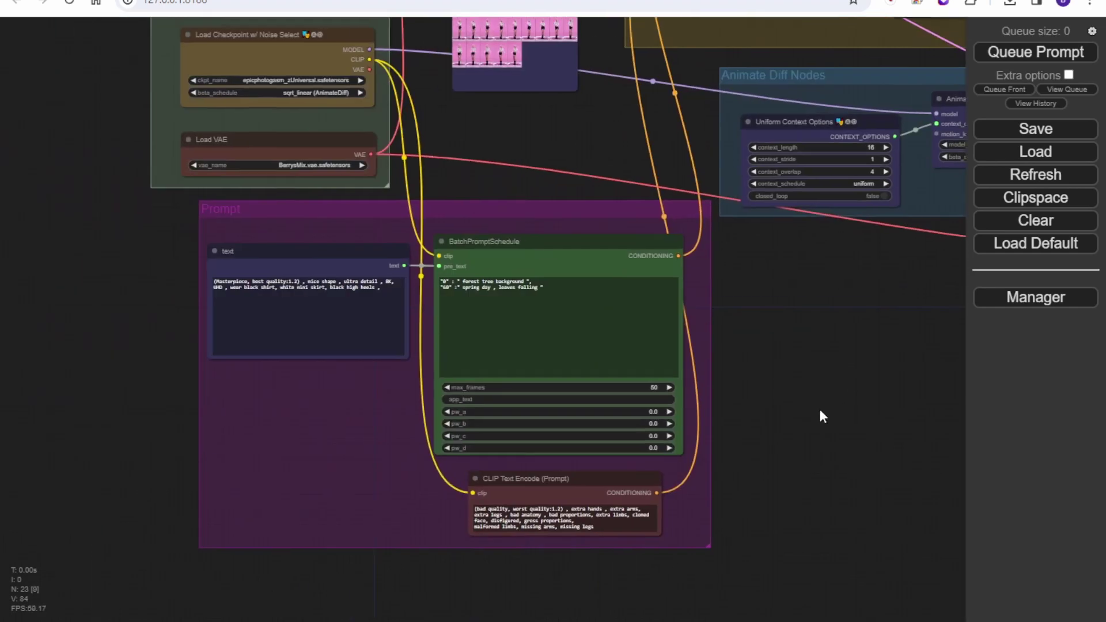
Pan to the Inputs, Upscale and ControlNet groups and the Load Video node
drag(502, 133, 618, 451)
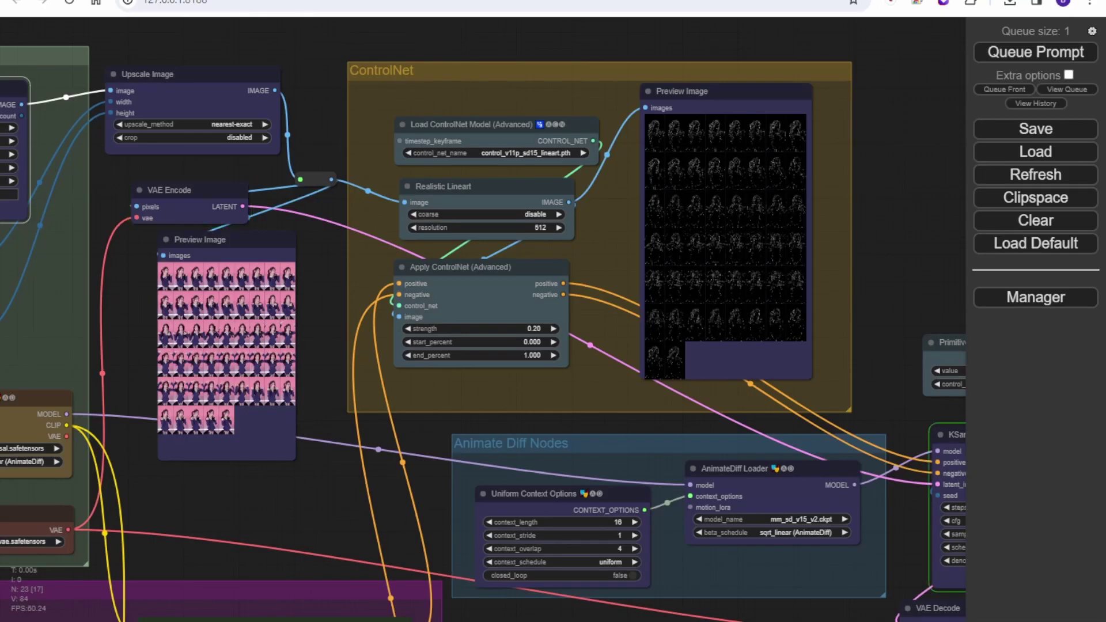
drag(623, 36, 789, 76)
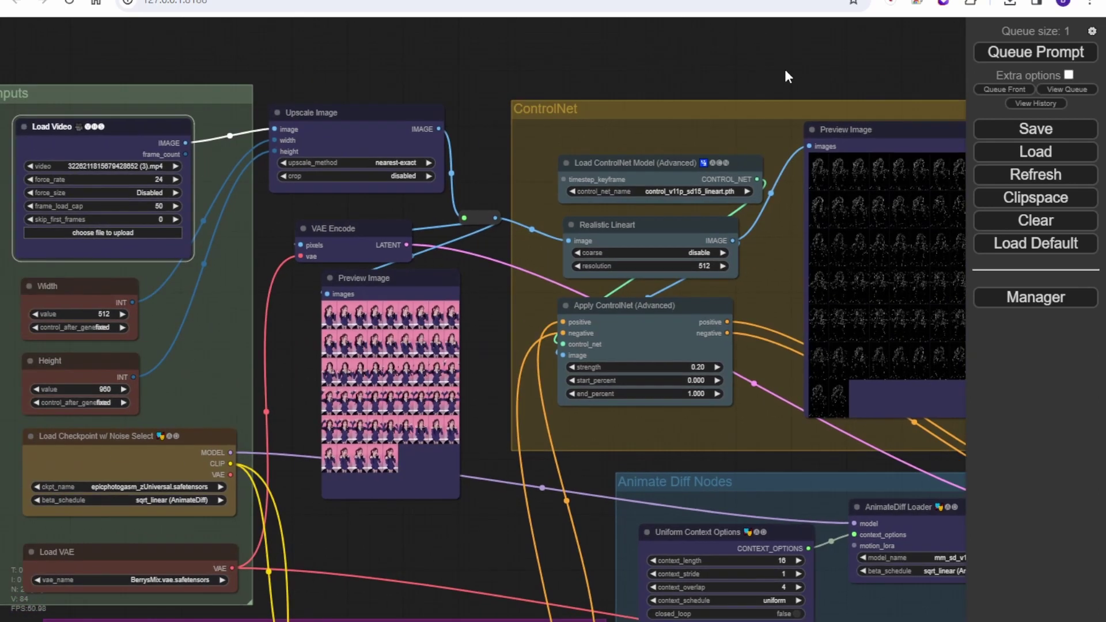
Enlarge the new clip's last and first input frames, returning to the grid each time
click(383, 464)
click(443, 315)
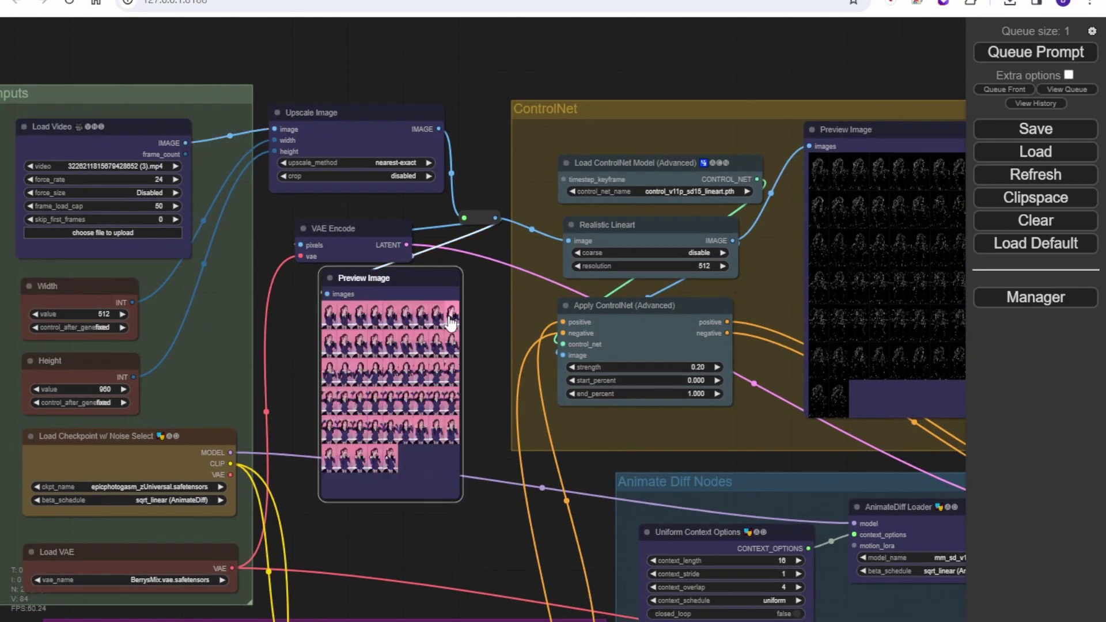
click(324, 315)
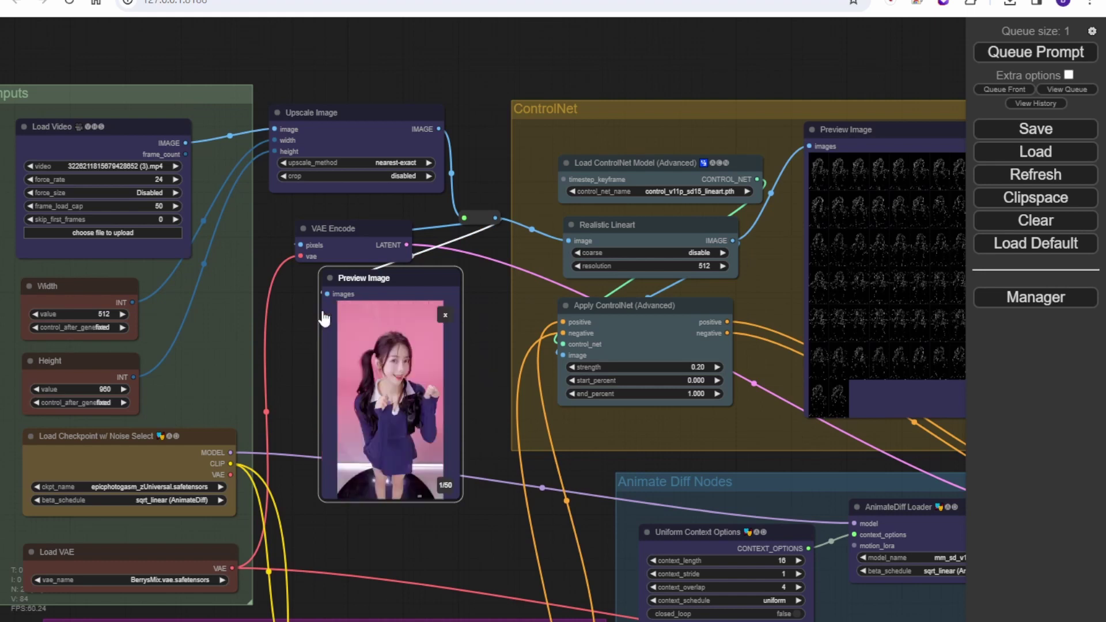
click(445, 315)
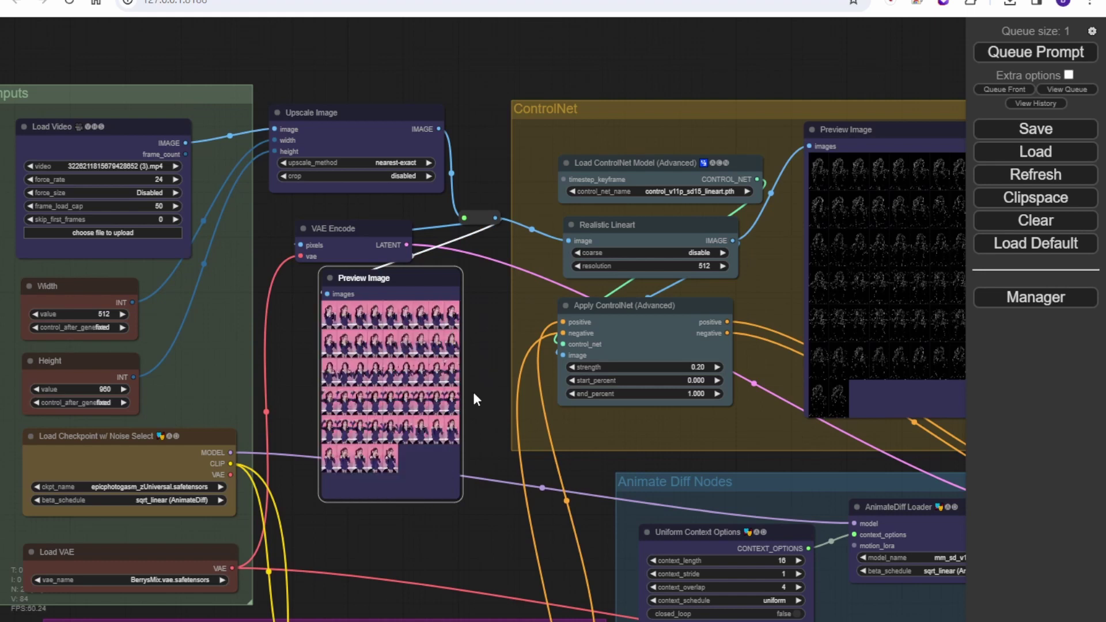
Zoom onto Apply ControlNet to confirm the 0.20 strength, then pan toward the outputs
scroll(475, 399, up, 7)
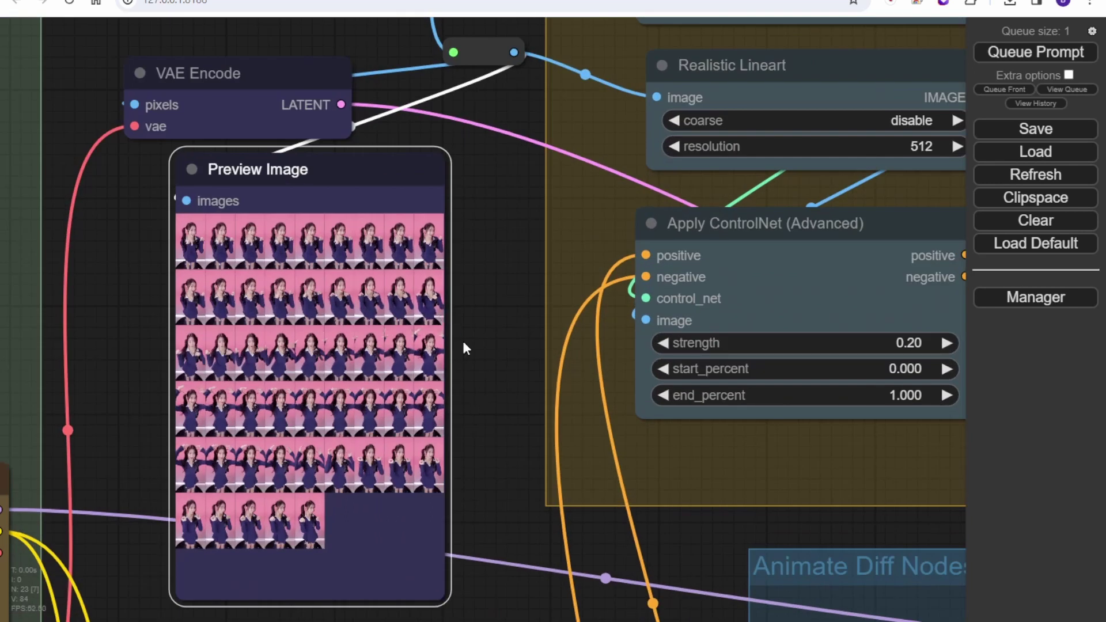
scroll(470, 363, down, 4)
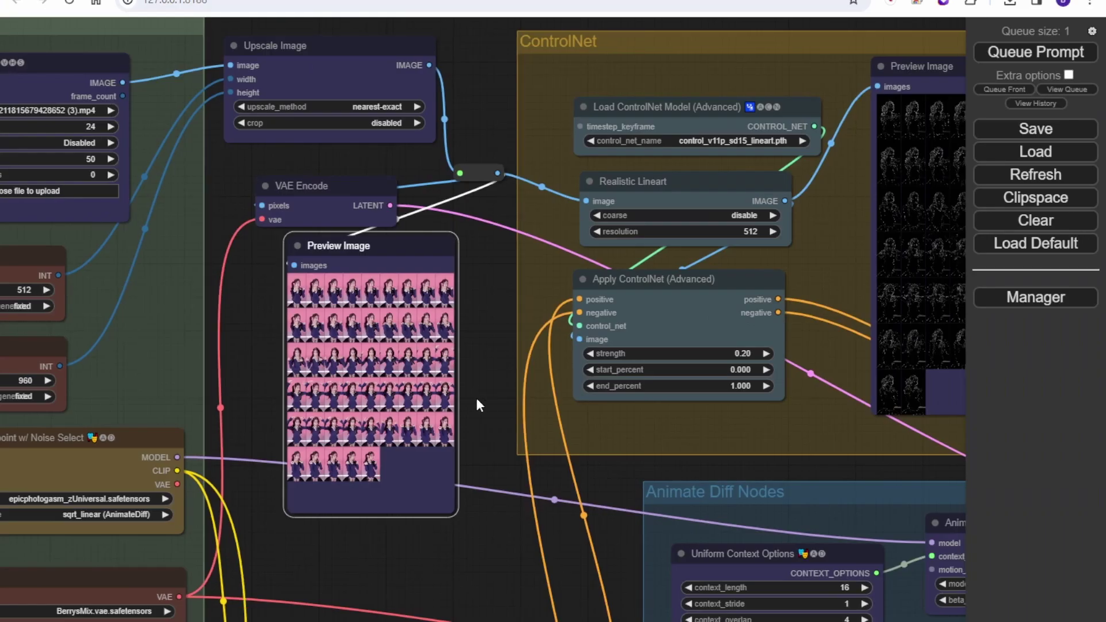
drag(126, 447, 103, 248)
scroll(801, 122, down, 3)
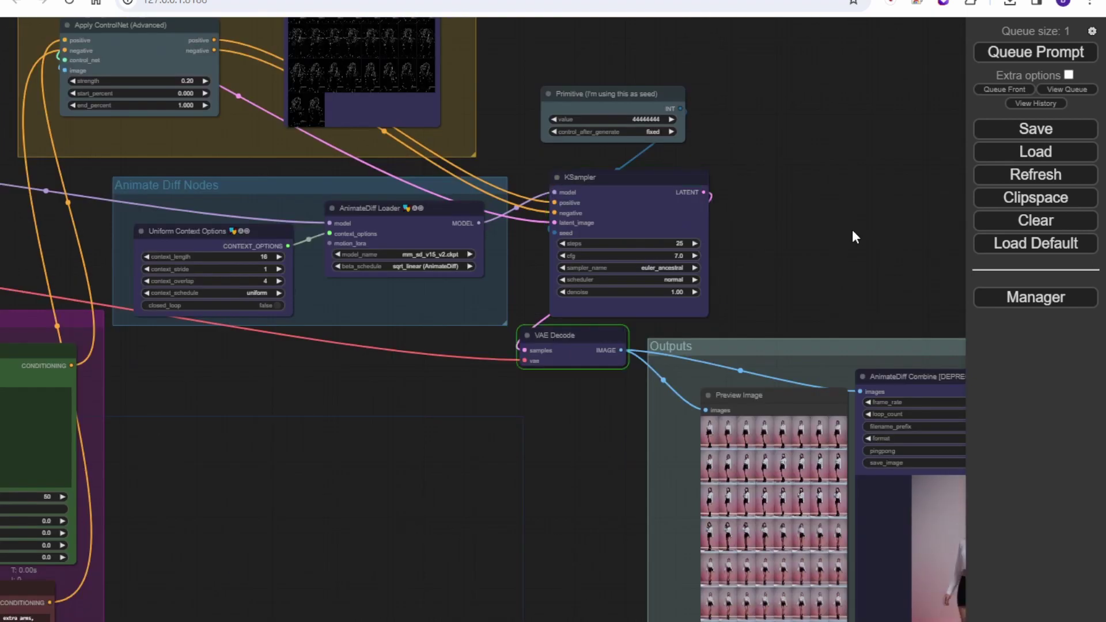
Pan to the Outputs group's AnimateDiff Combine MP4 of the dancer, then back toward the Prompt group
drag(852, 230, 656, 145)
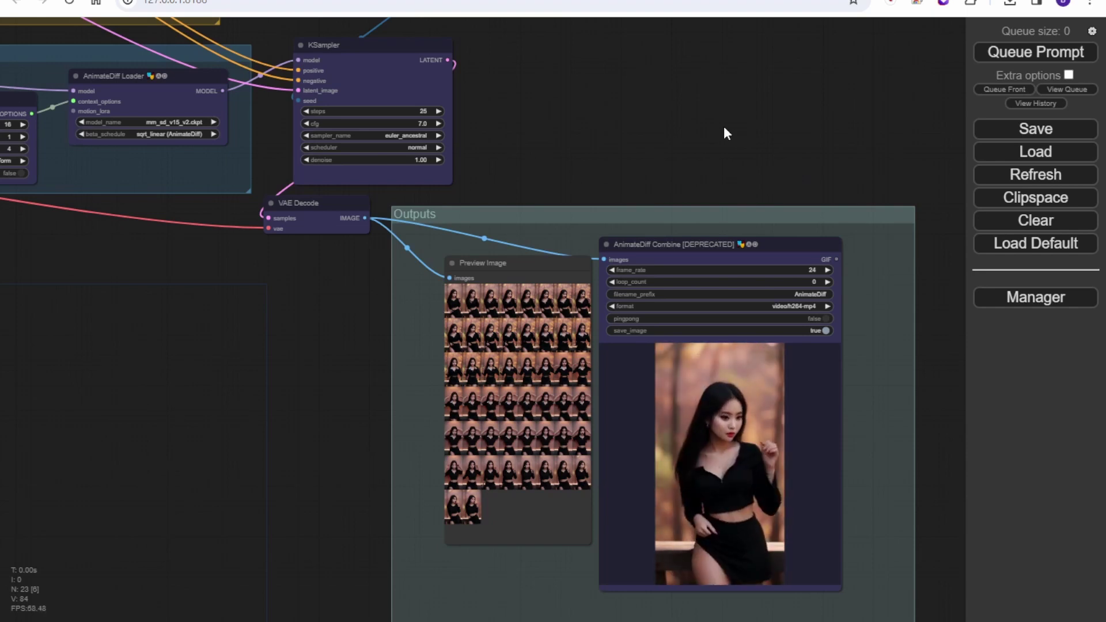
drag(667, 153, 578, 19)
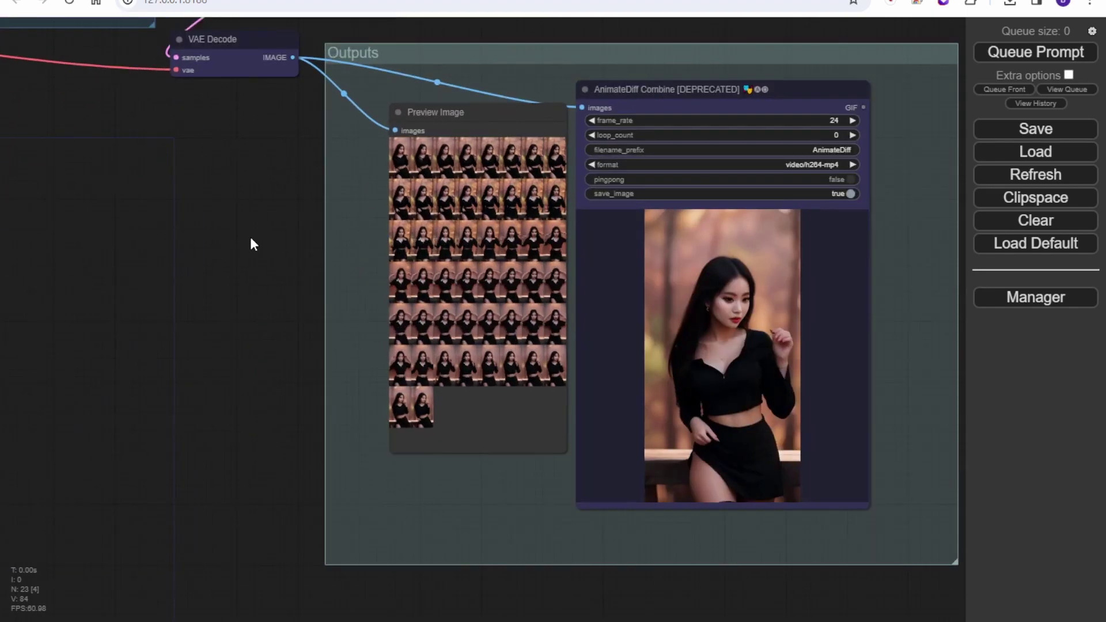
scroll(244, 247, up, 5)
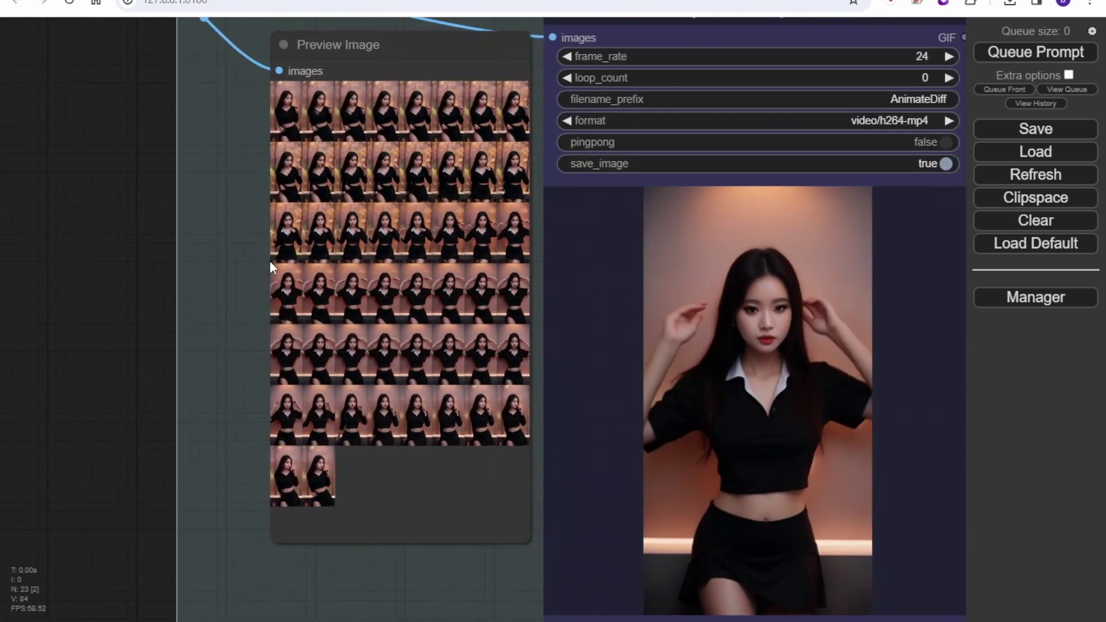
scroll(270, 261, down, 8)
drag(689, 353, 640, 375)
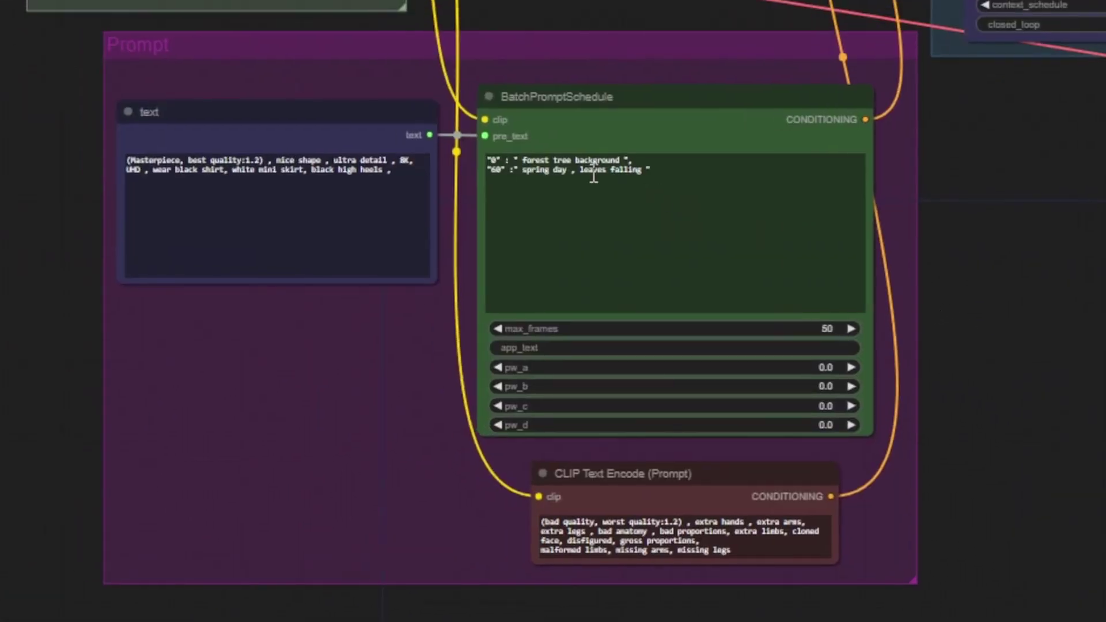
Review the BatchPromptSchedule prompts: 'forest tree background' at frame 0, 'spring day, leaves falling' at 60
click(505, 174)
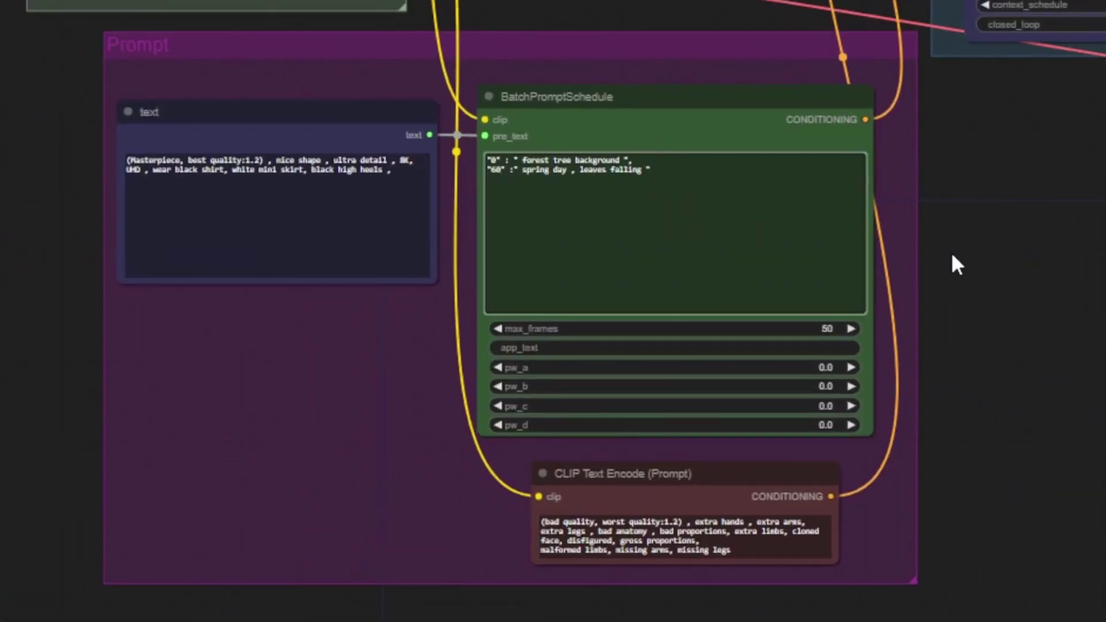